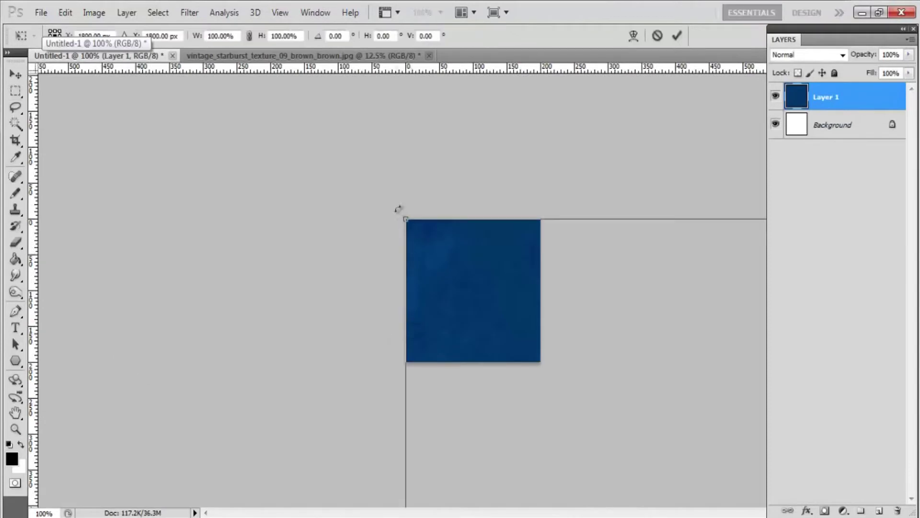
Scale the starburst texture to 19.44% width and 21.31% height so the rays radiate from the middle of the canvas
drag(324, 187, 289, 179)
drag(331, 260, 329, 254)
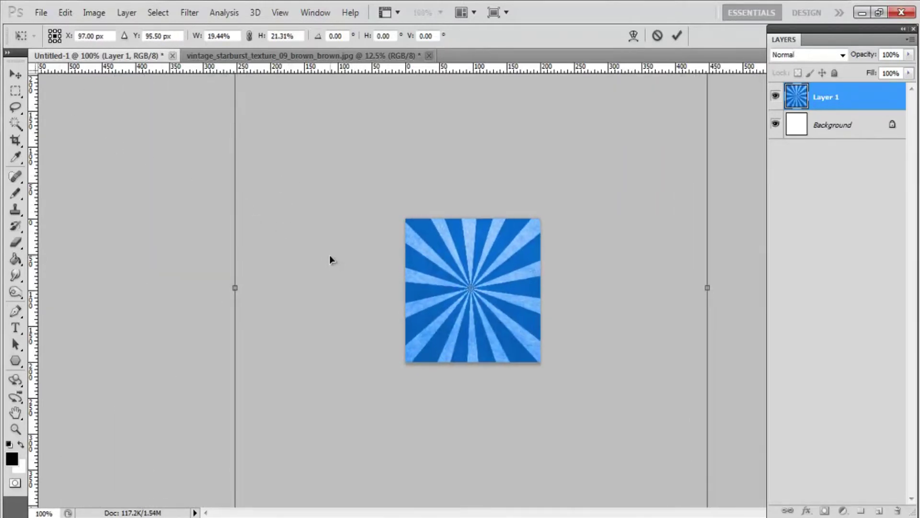
key(Return)
Open light_shine_line_lights_15471_1920x1200.jpg and copy the whole image into Untitled-1 as a new layer
click(41, 13)
click(48, 39)
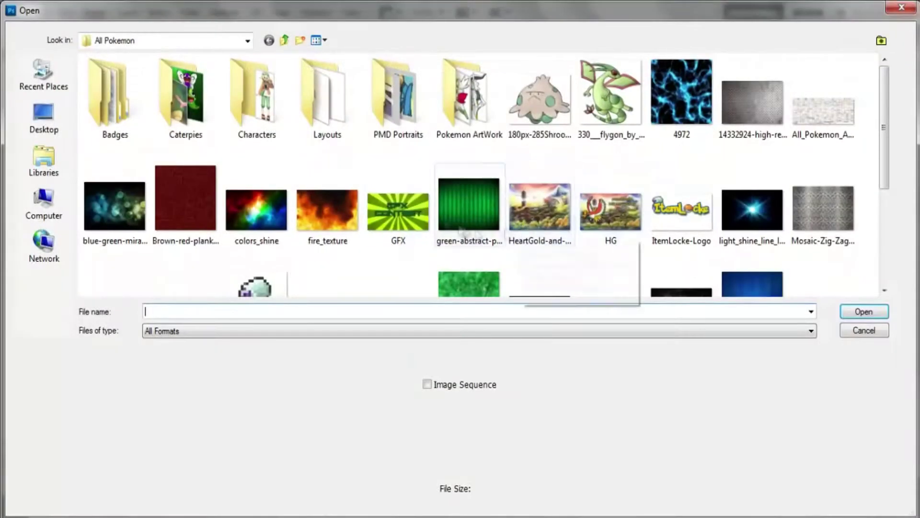
double_click(752, 209)
key(ctrl+a)
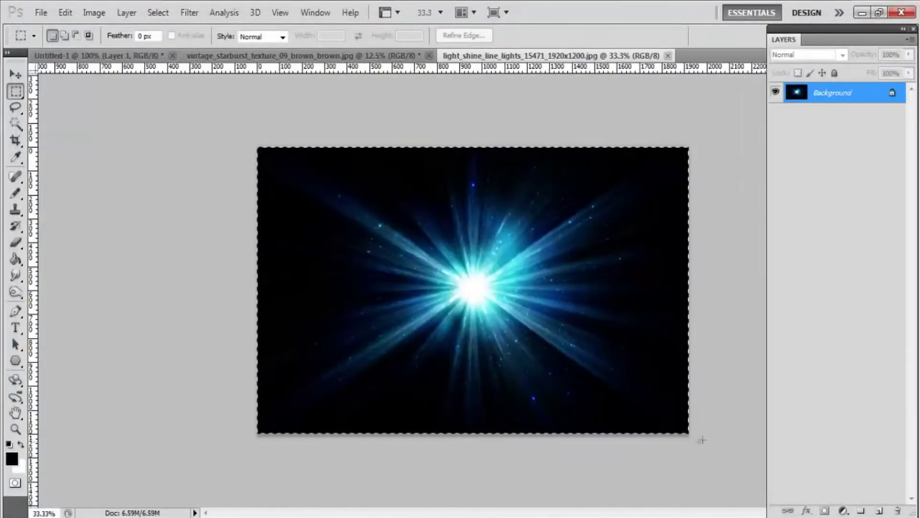
click(99, 56)
key(ctrl+v)
Scale and position the light burst so its bright centre sits at the canvas's bottom-right corner
key(ctrl+t)
drag(120, 101, 701, 458)
drag(405, 219, 417, 263)
drag(436, 279, 235, 219)
drag(366, 328, 281, 242)
click(16, 91)
click(390, 211)
Set the light burst layer's blend mode to Overlay
click(842, 54)
click(807, 78)
key(Down)
key(Down)
key(Down)
key(Down)
key(Down)
key(Down)
key(Down)
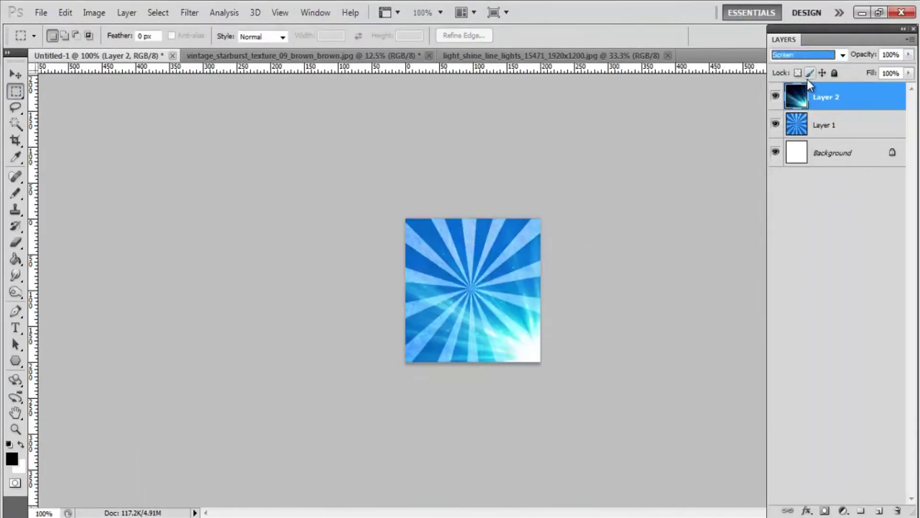
click(41, 13)
click(53, 32)
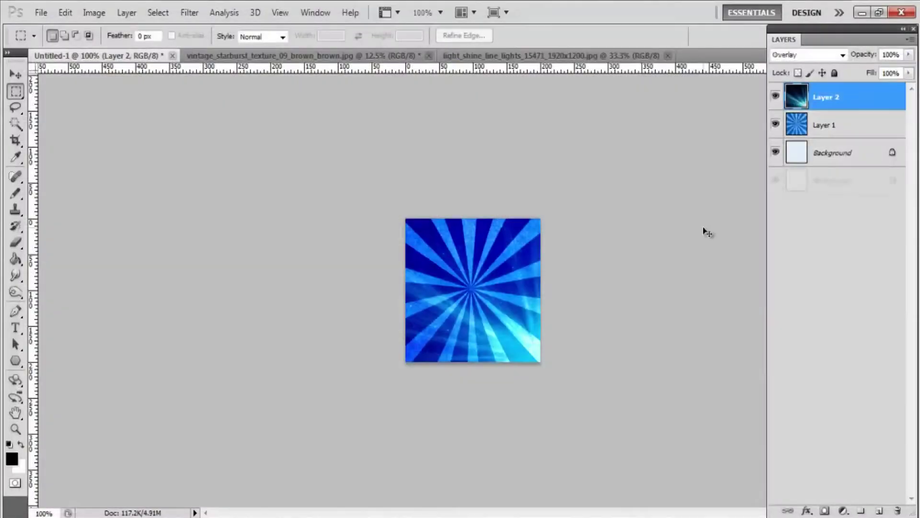
Paste the light burst again, scaled to 45.65% by 41% with its centre at the canvas's top-left corner, and set it to Overlay
key(ctrl+v)
key(ctrl+t)
drag(480, 202, 301, 238)
drag(225, 194, 442, 425)
drag(534, 485, 222, 266)
drag(129, 206, 518, 372)
drag(592, 433, 209, 186)
drag(134, 343, 100, 473)
drag(209, 420, 223, 363)
key(m)
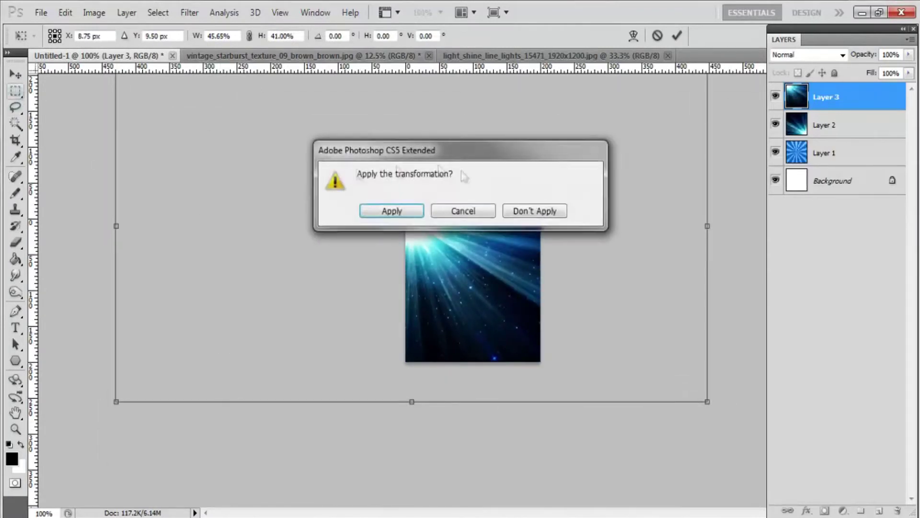
key(Return)
click(808, 54)
click(795, 245)
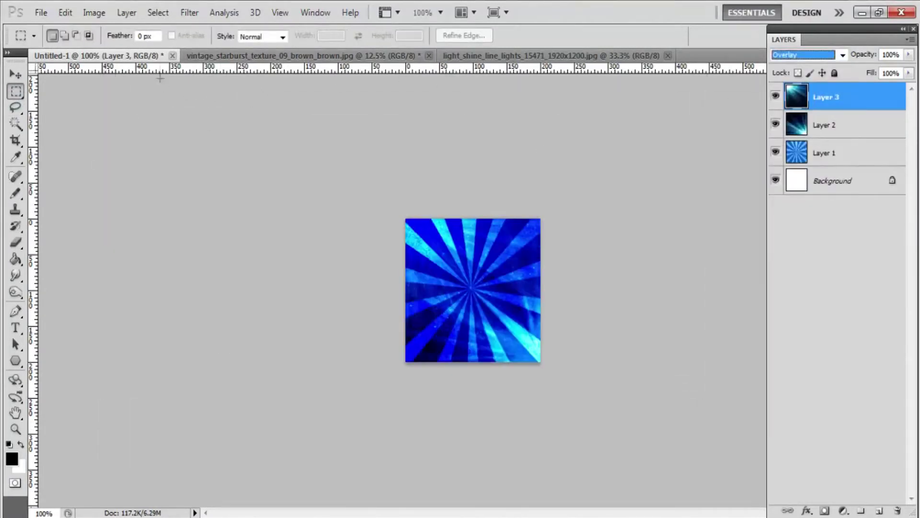
Browse the All Pokemon files for another image to open and go into the Pokemon ArtWork folder
click(41, 12)
click(73, 54)
scroll(820, 205, down, 5)
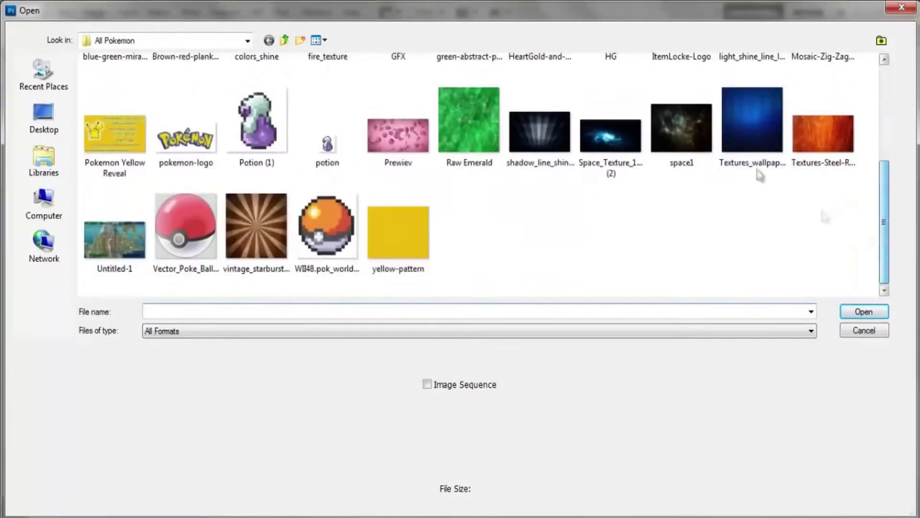
scroll(218, 97, up, 5)
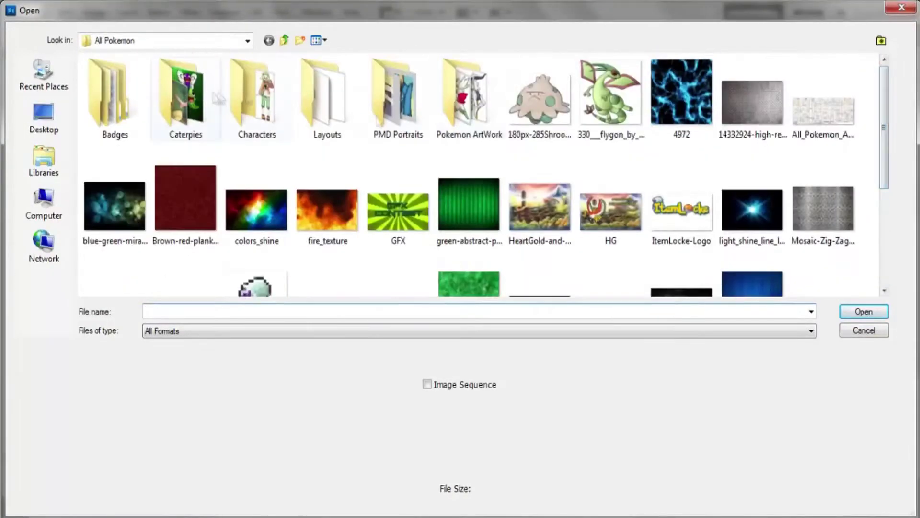
double_click(469, 96)
scroll(479, 173, down, 3)
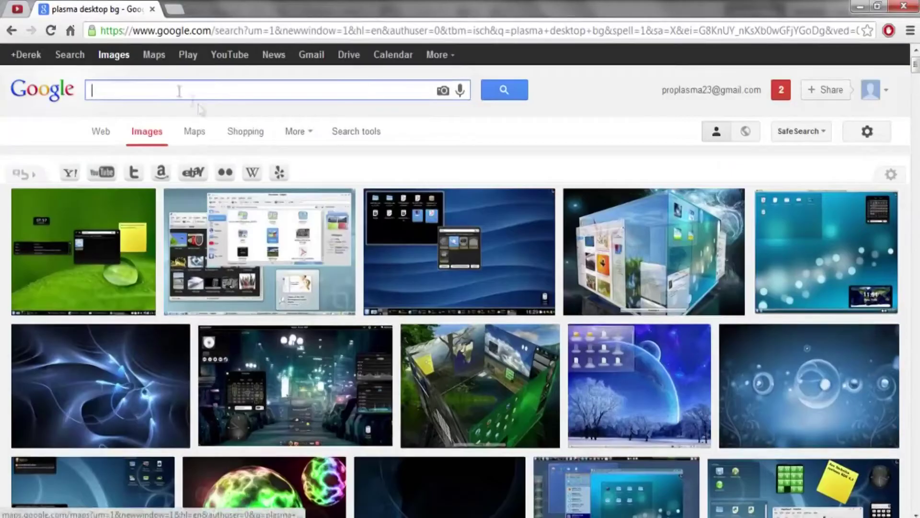
Switch to the browser, search Google Images for "rotom" and look through the different forms
text(rotom)
key(Return)
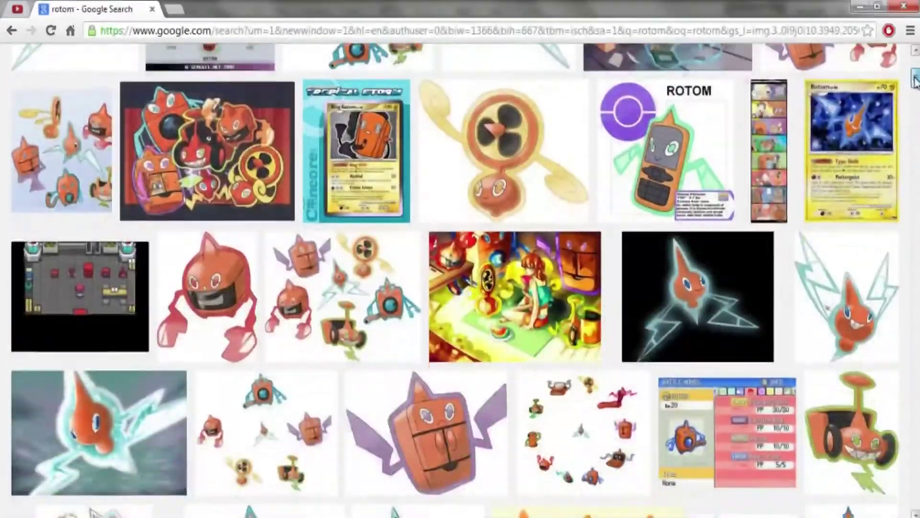
drag(914, 76, 914, 192)
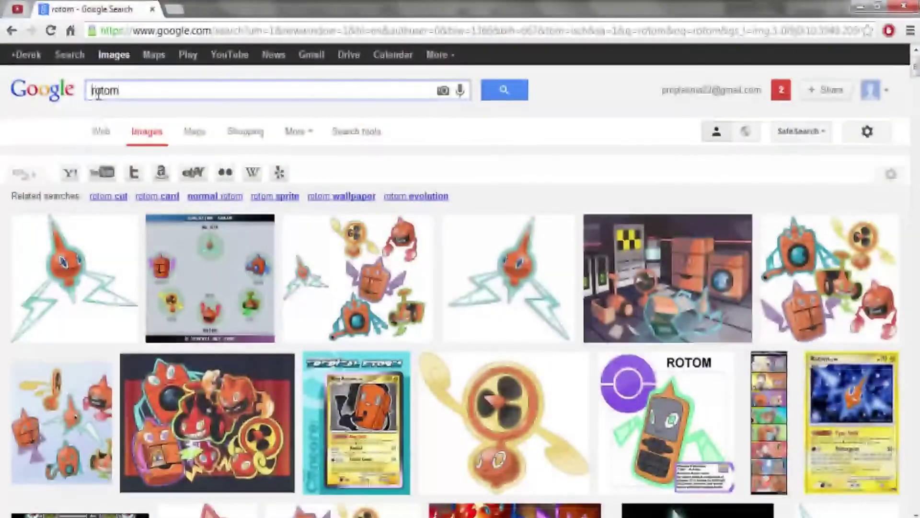
click(98, 91)
text(mow)
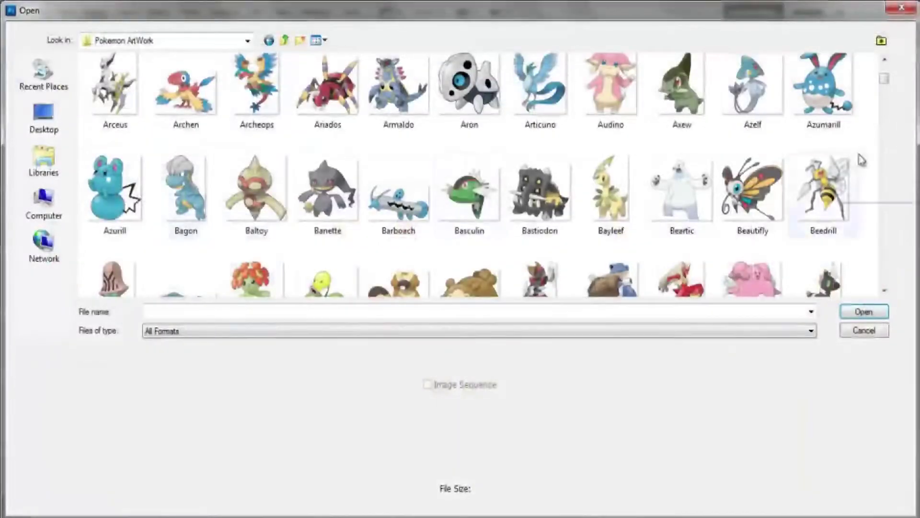
Return to Photoshop and open the 479-wash artwork from the Pokemon ArtWork folder
scroll(479, 177, up, 5)
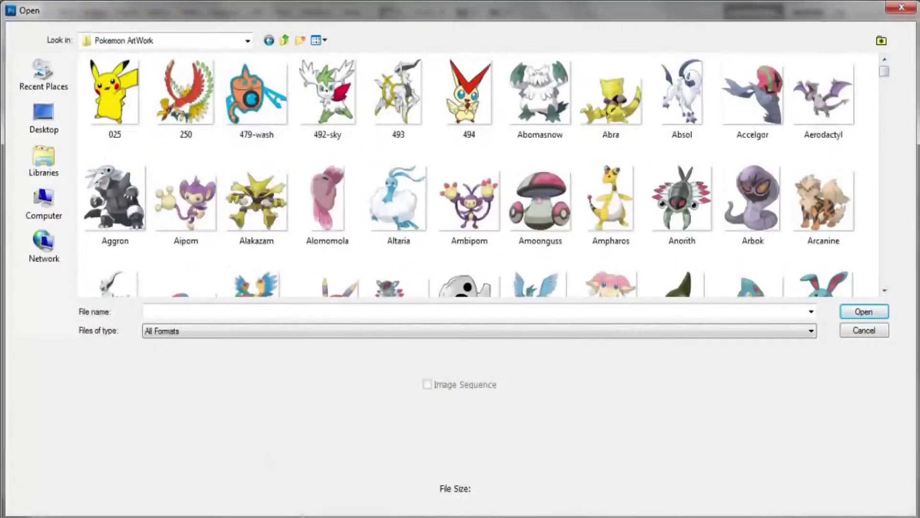
double_click(256, 96)
click(15, 74)
drag(489, 282, 474, 308)
drag(824, 96, 843, 154)
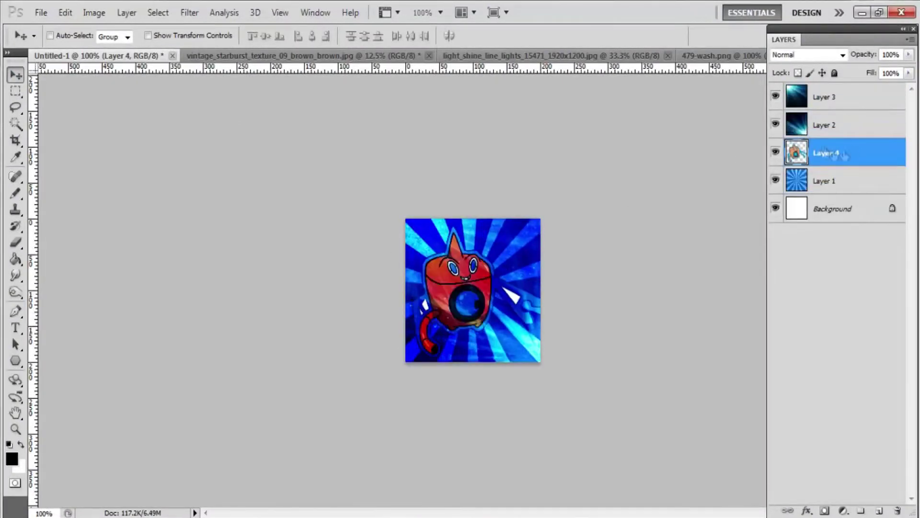
key(ctrl+alt+z)
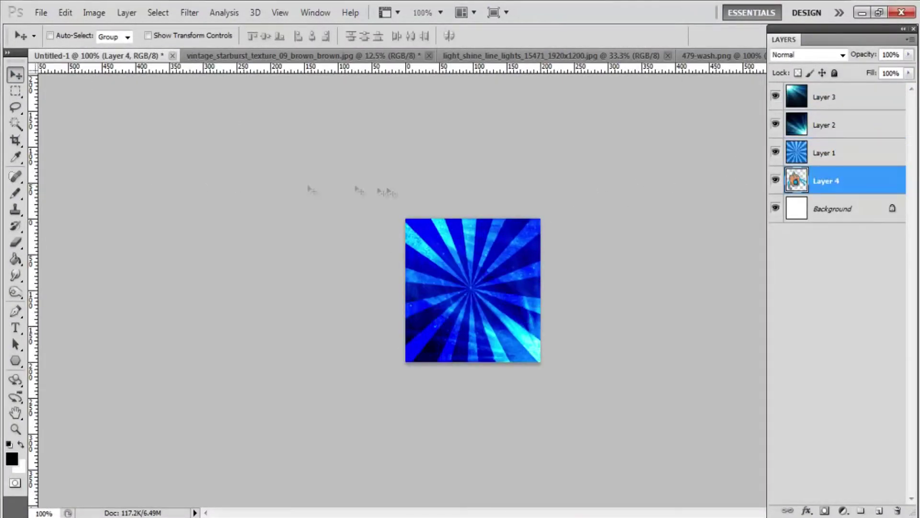
key(ctrl+alt+z)
key(ctrl+alt+z)
Remove the white patches around the arms of the 479-wash artwork using the Magic Wand tool
click(726, 54)
key(w)
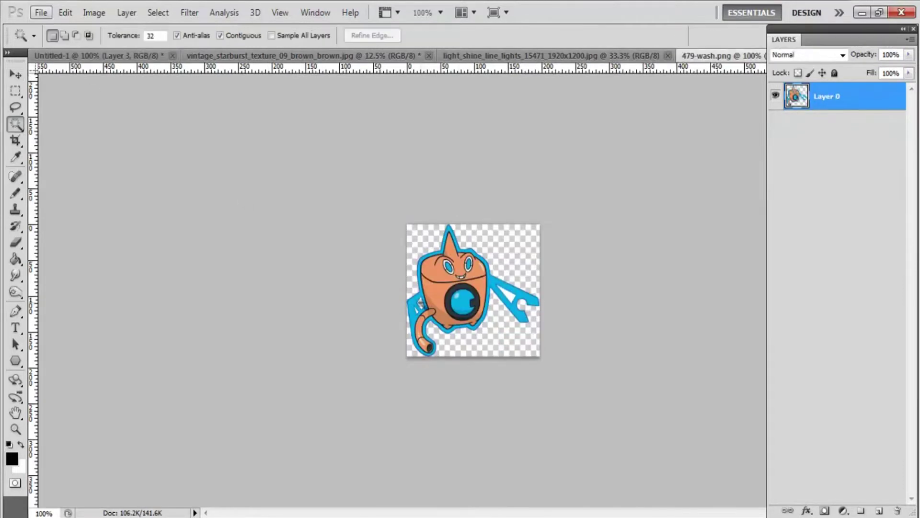
click(14, 13)
click(440, 311)
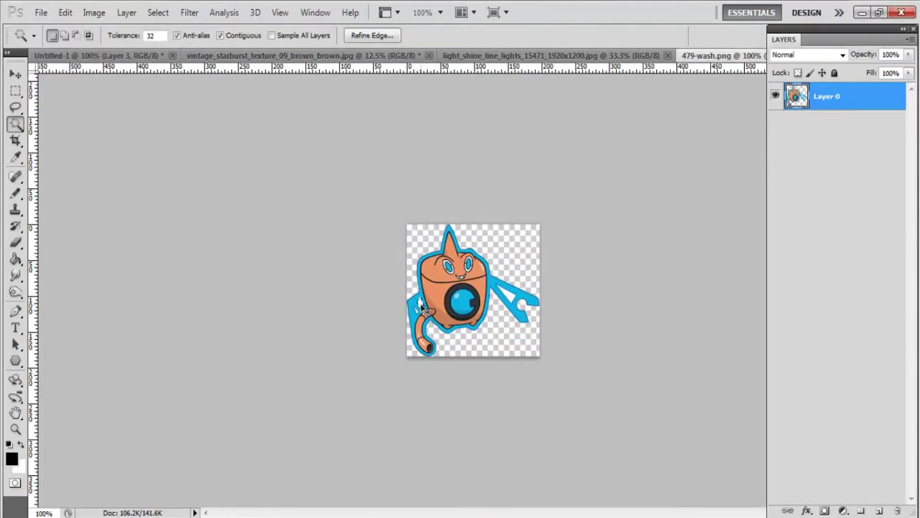
Place the cleaned 479-wash artwork in Untitled-1 and move its layer directly above the starburst layer
key(v)
drag(312, 263, 461, 300)
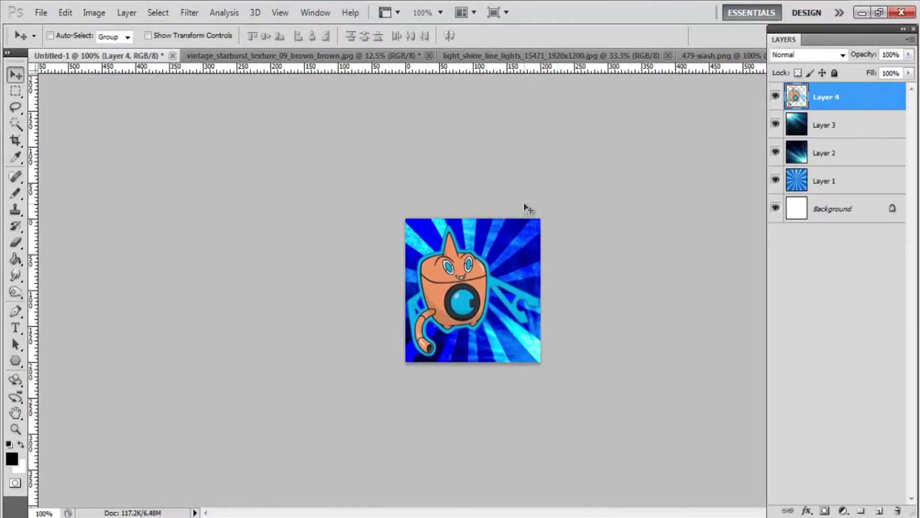
drag(883, 107, 878, 156)
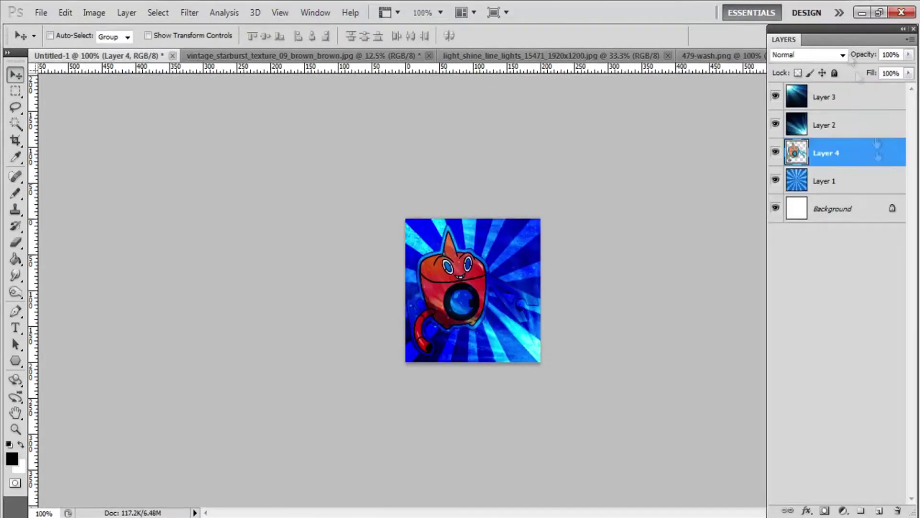
Enable the Drop Shadow, Inner Glow and Stroke effects on the Rotom artwork layer
right_click(827, 157)
click(844, 174)
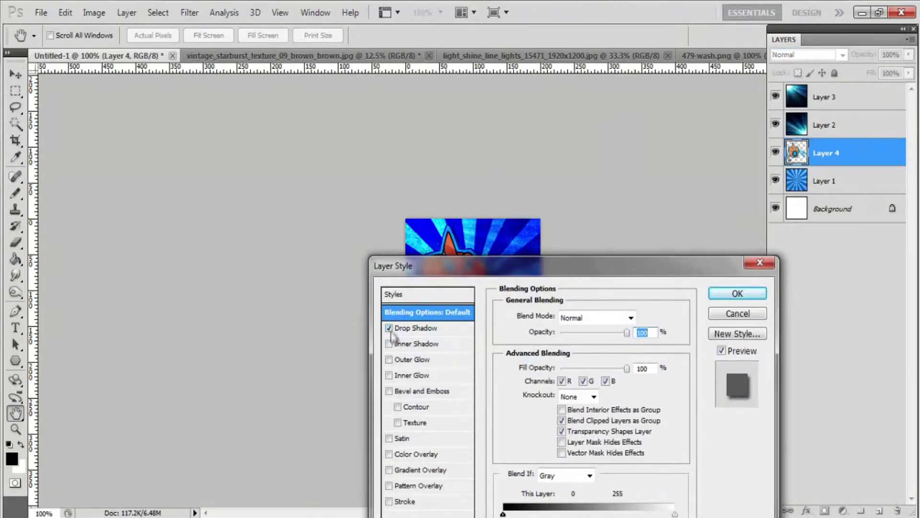
drag(591, 267, 808, 139)
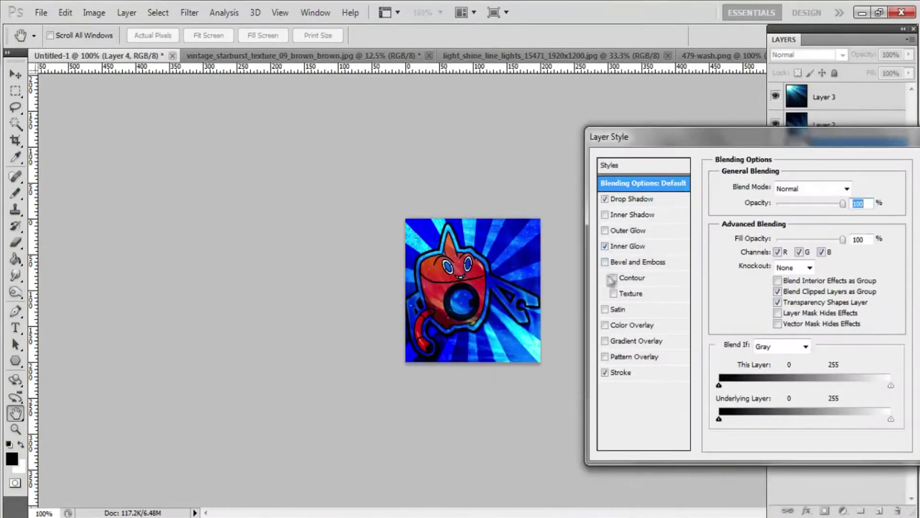
click(605, 325)
click(605, 325)
click(605, 356)
click(605, 356)
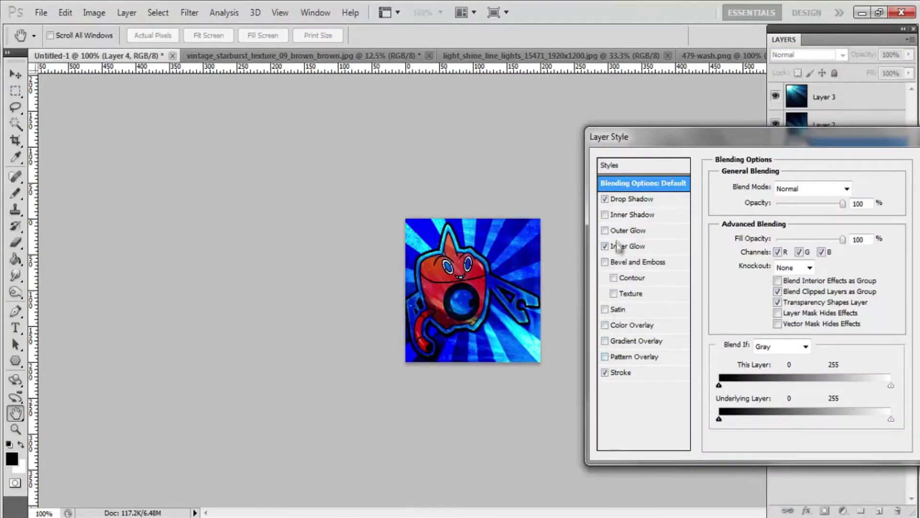
Set the Drop Shadow to the Overlay blend mode at 100% opacity
click(626, 197)
click(815, 188)
click(791, 14)
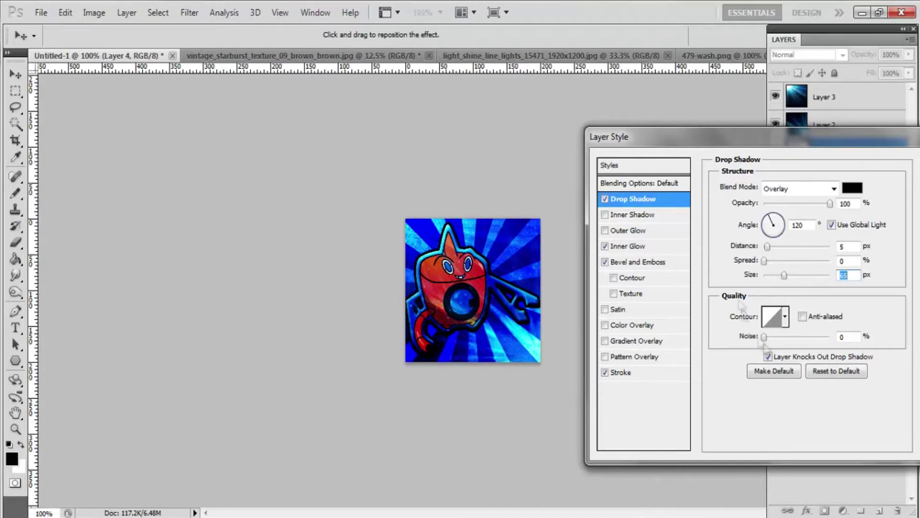
Set the Inner Glow to the Linear Dodge (Add) blend mode at 100% opacity
click(628, 246)
click(796, 188)
click(767, 177)
key(Up)
drag(814, 203, 834, 203)
key(shift+Down)
key(shift+Down)
key(shift+Down)
key(shift+Down)
key(shift+Down)
key(shift+Down)
key(shift+Down)
key(shift+Up)
key(shift+Up)
key(shift+Up)
key(shift+Up)
key(shift+Up)
key(shift+Up)
key(shift+Up)
key(shift+Up)
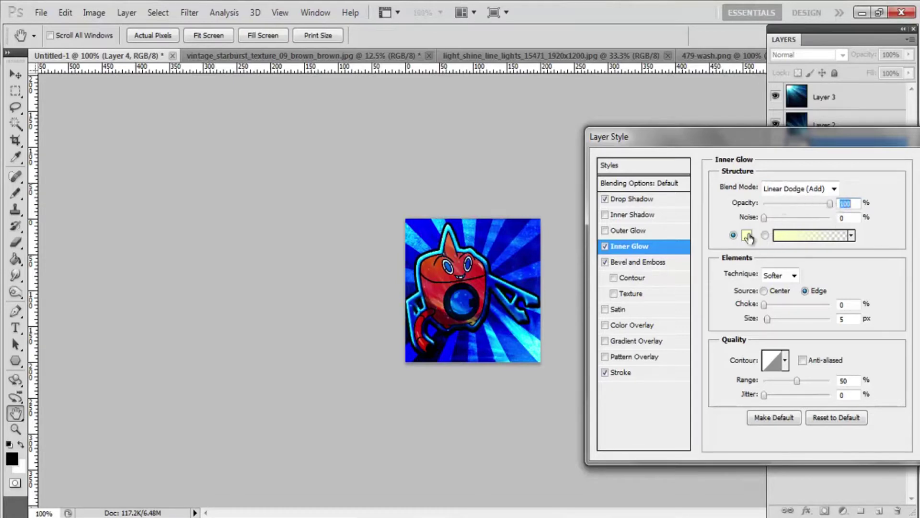
Give the Inner Glow a stronger yellow colour and set its technique to Precise
click(748, 235)
click(652, 125)
click(807, 82)
click(794, 275)
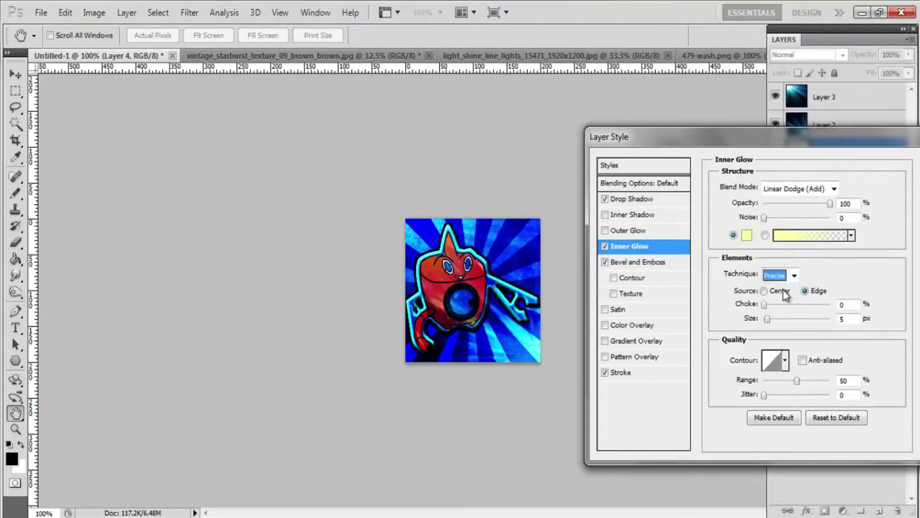
Set the Bevel and Emboss style to Stroke Emboss with the Chisel Hard technique
click(637, 262)
click(792, 190)
click(793, 226)
key(Down)
key(Down)
click(792, 206)
click(785, 230)
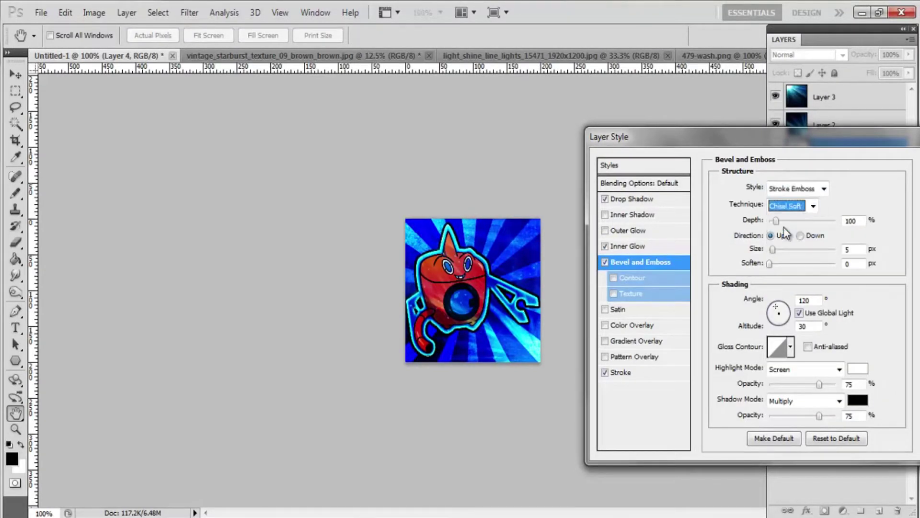
key(Up)
click(800, 236)
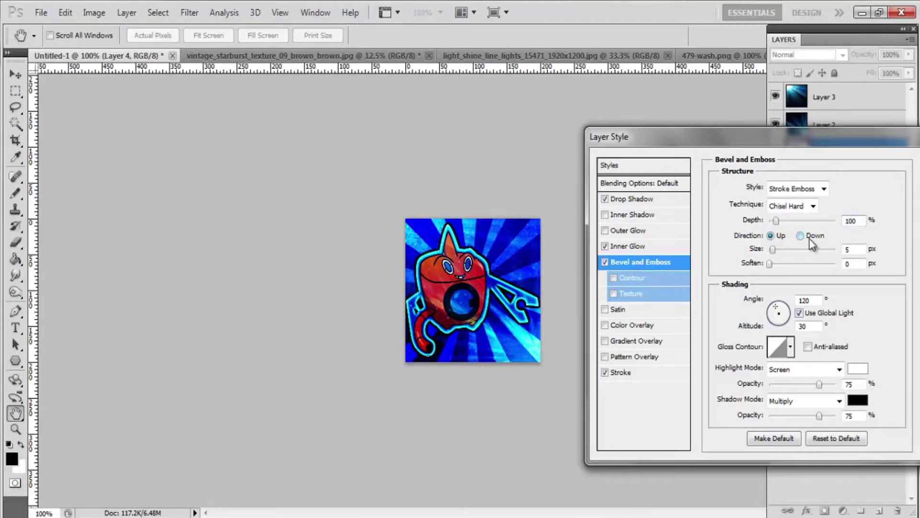
click(614, 294)
click(613, 278)
click(614, 294)
Set the Stroke to position Outside with the Linear Dodge (Add) blend mode, and apply the layer styles
click(615, 373)
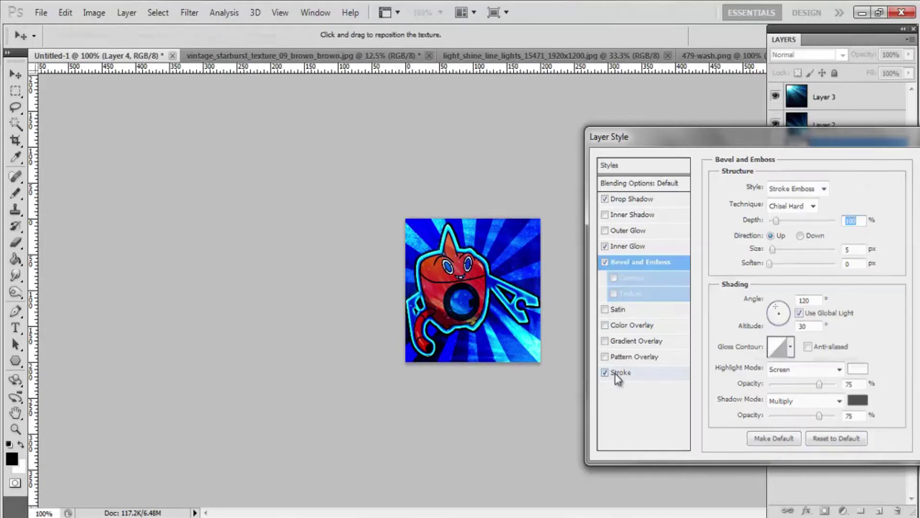
click(781, 202)
click(782, 229)
key(Up)
key(Down)
key(Up)
click(791, 221)
click(797, 179)
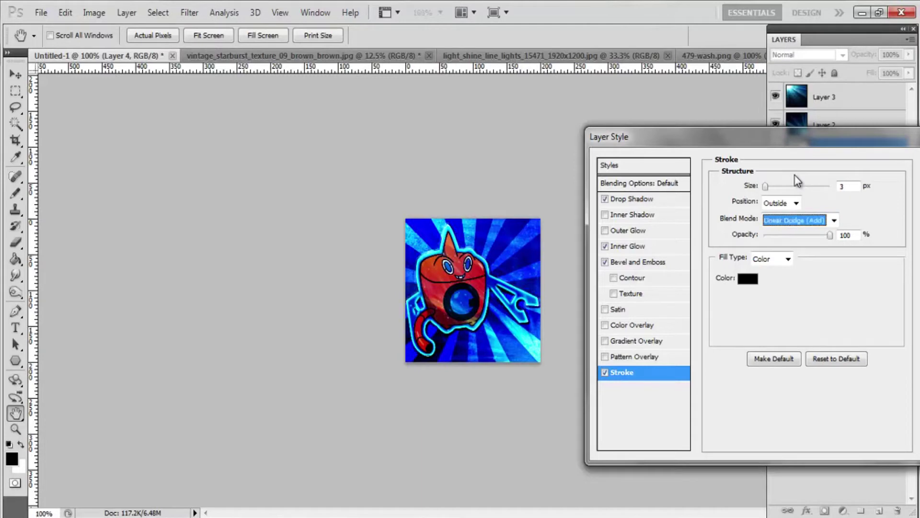
key(Return)
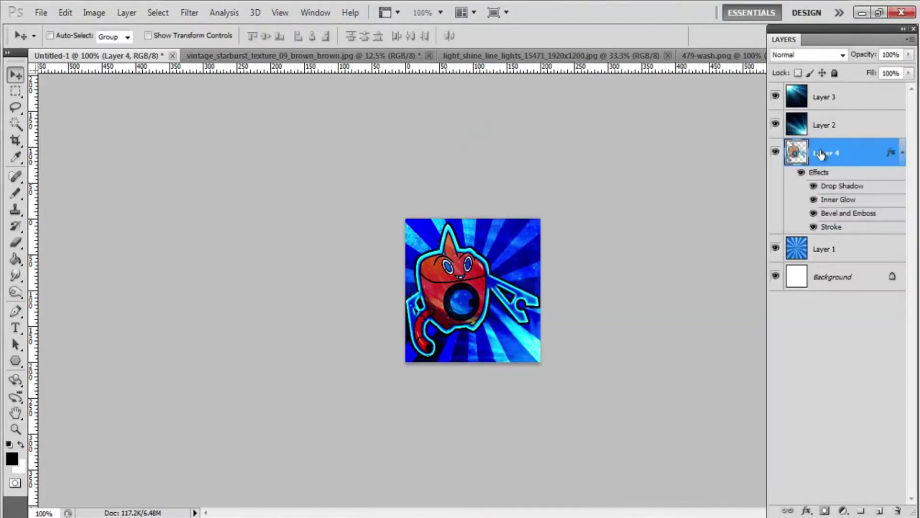
Copy the whole 479-wash artwork into Untitled-1 as a new layer and place it directly beneath the styled artwork layer
click(904, 156)
click(721, 56)
key(m)
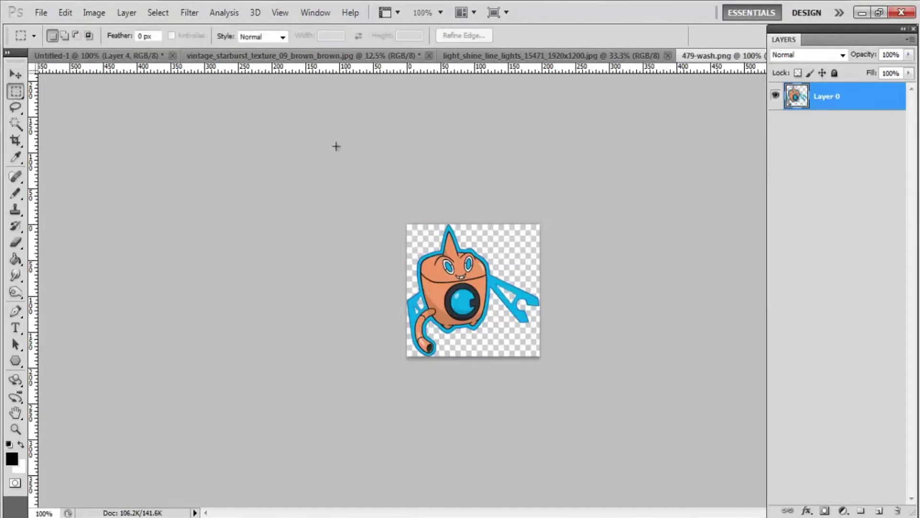
key(ctrl+a)
key(ctrl+c)
click(95, 55)
key(ctrl+v)
click(14, 73)
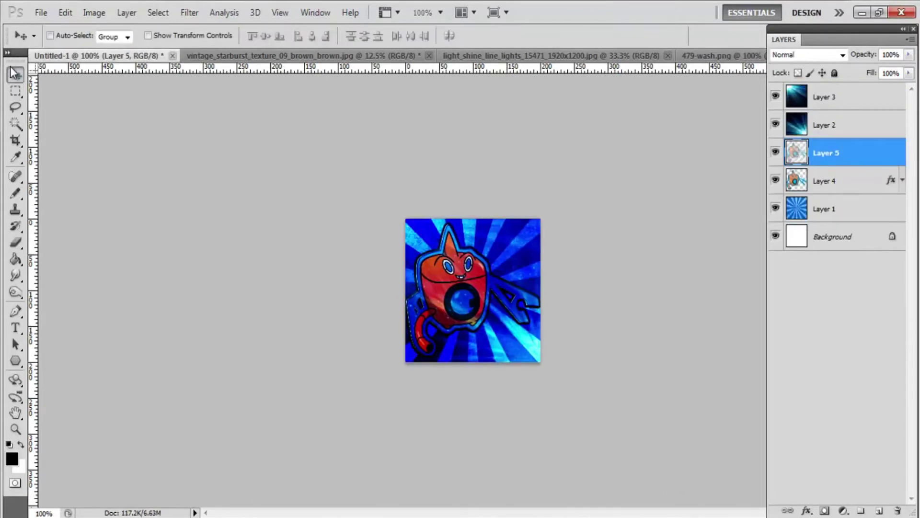
drag(855, 160, 848, 201)
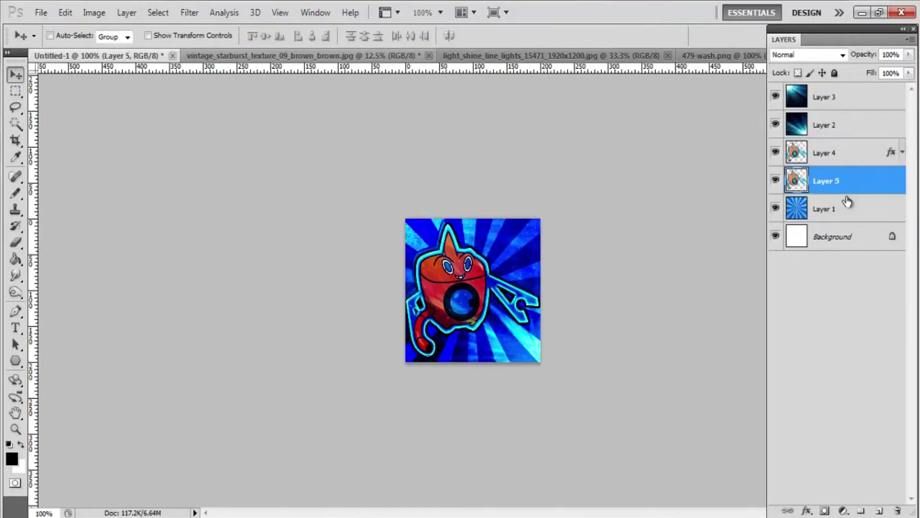
click(829, 153)
key(Up)
key(ctrl+z)
click(840, 191)
key(Up)
right_click(826, 182)
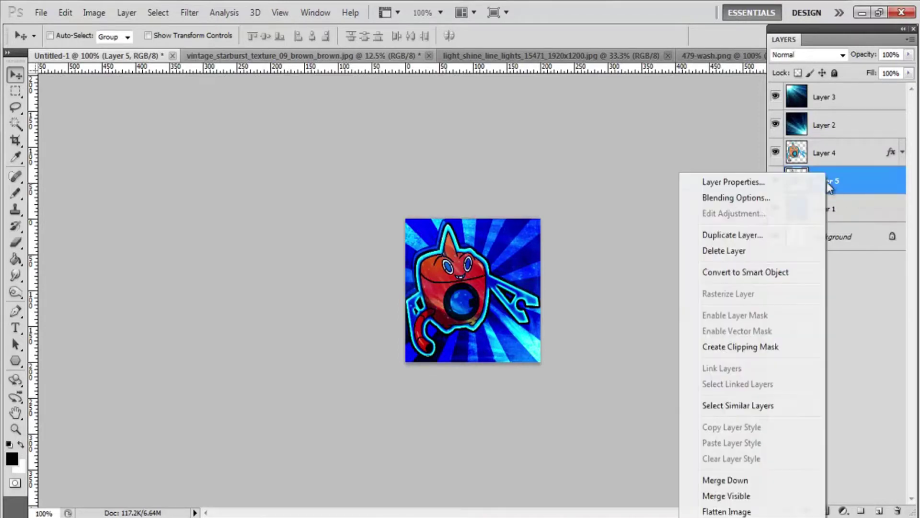
click(699, 199)
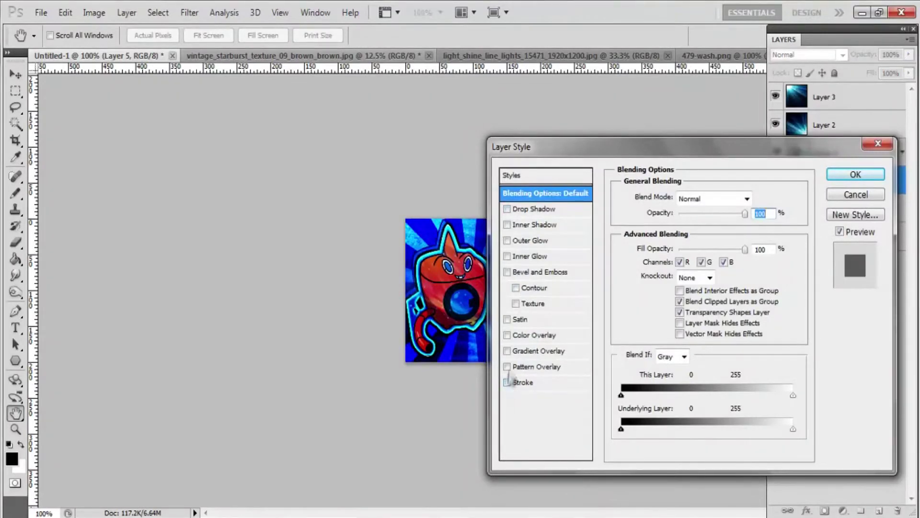
click(831, 173)
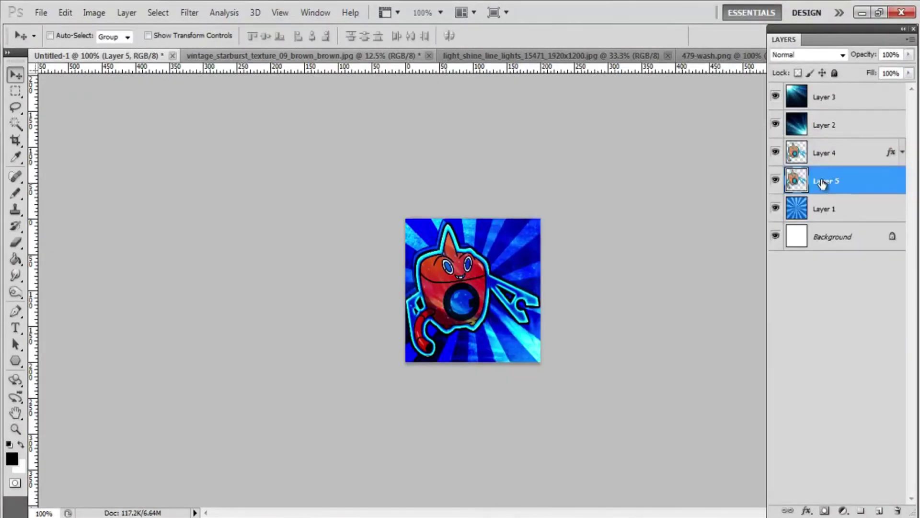
key(ctrl+t)
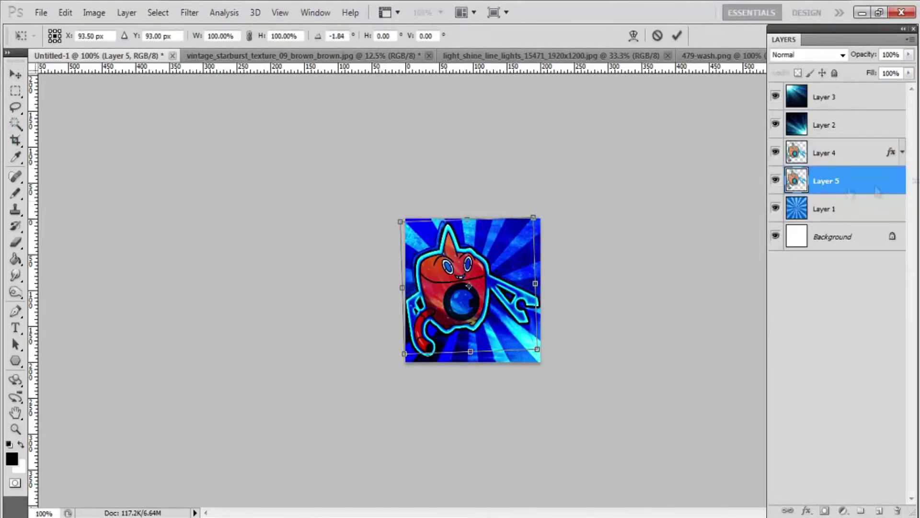
click(11, 91)
click(410, 210)
click(18, 78)
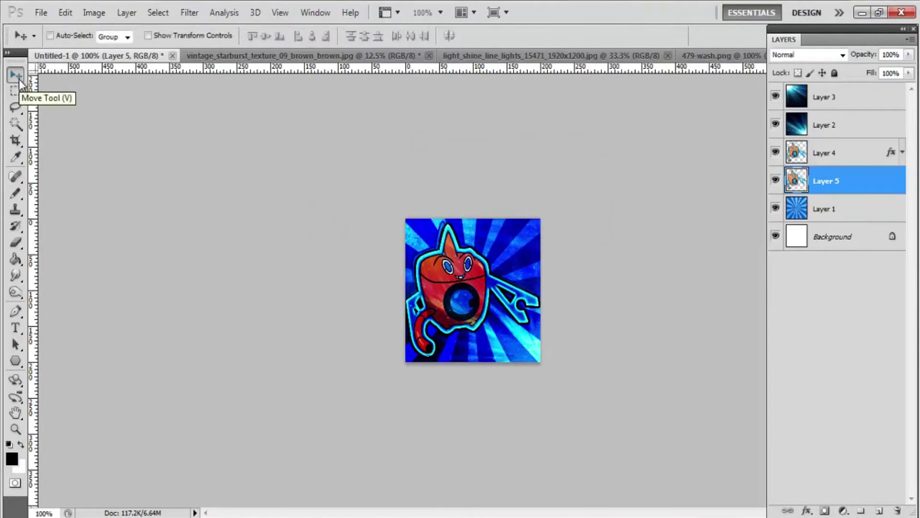
click(41, 13)
click(53, 34)
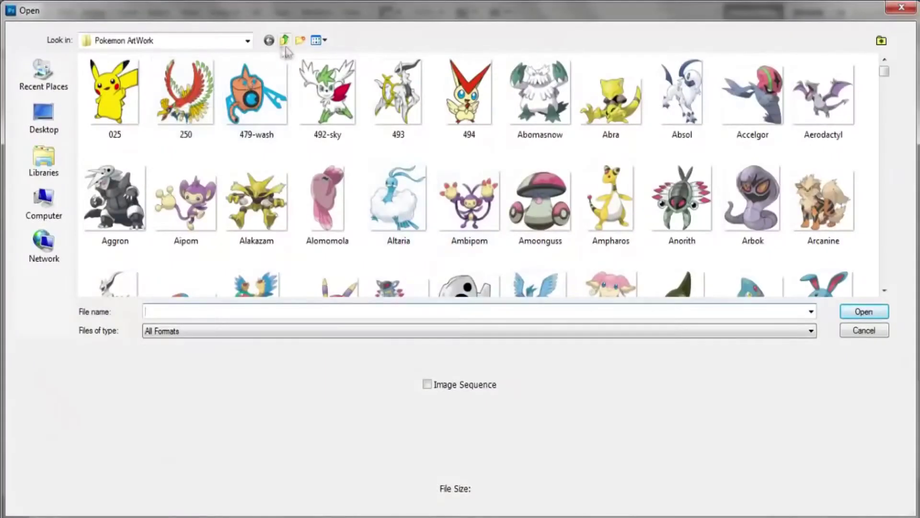
scroll(518, 234, down, 3)
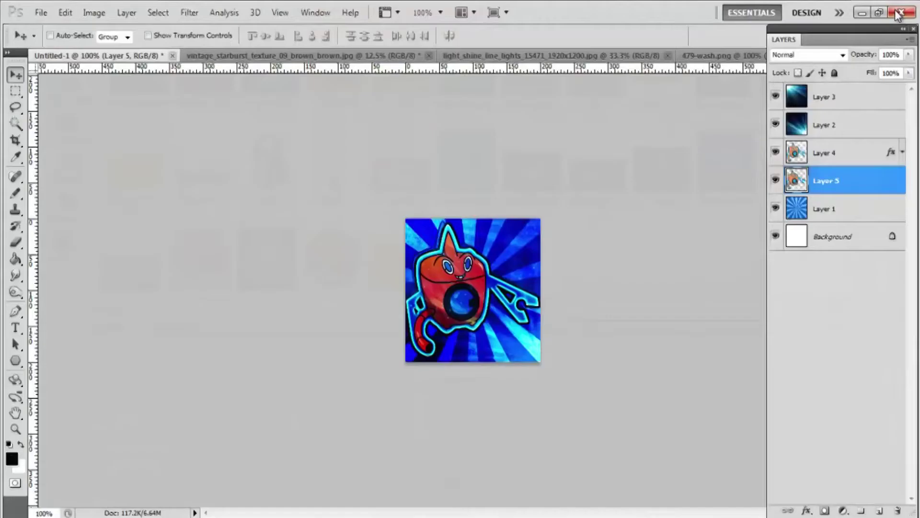
key(t)
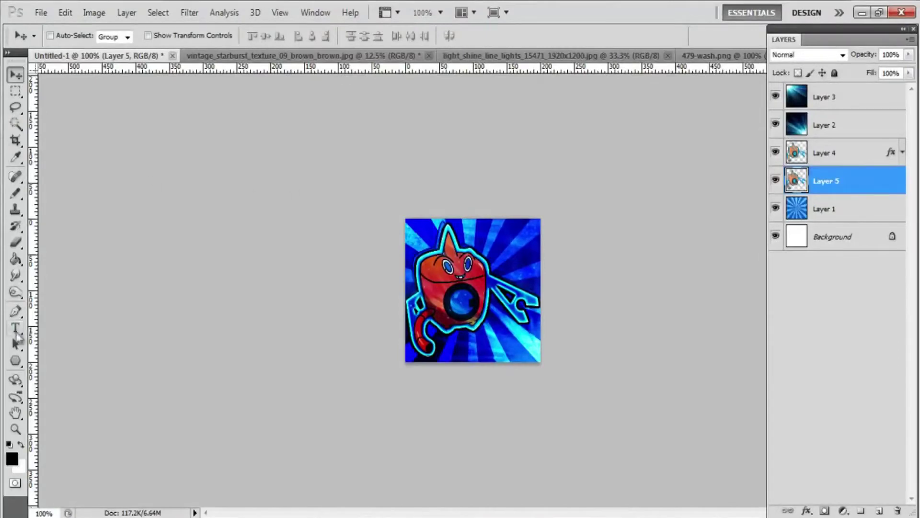
click(429, 352)
click(41, 12)
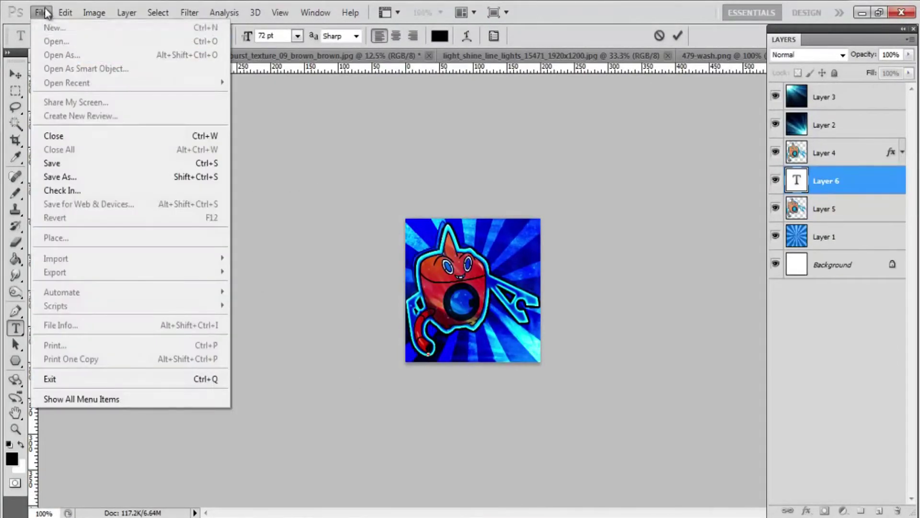
click(844, 191)
drag(844, 191, 898, 511)
Browse the Downloads folder, Removable Disk (F:) and the libraries for another image to add to the avatar
click(41, 13)
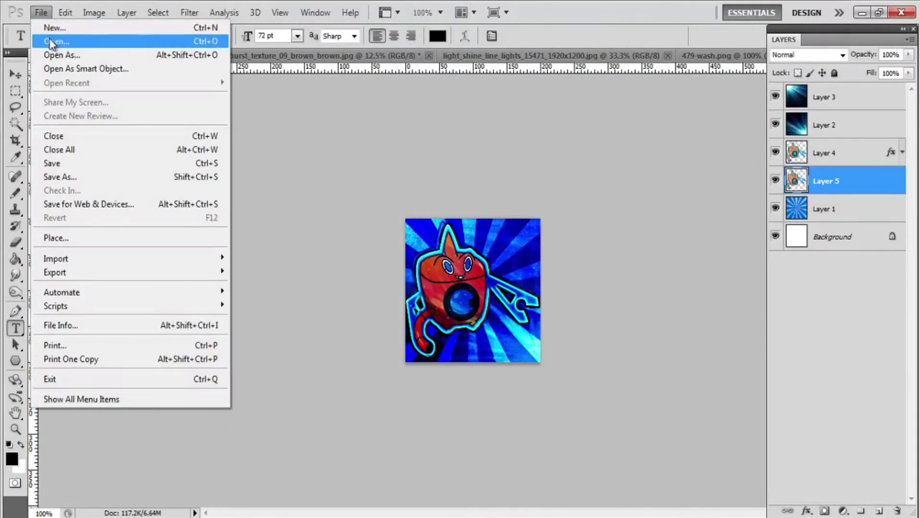
click(51, 39)
click(284, 40)
click(270, 40)
click(247, 40)
click(34, 168)
click(48, 93)
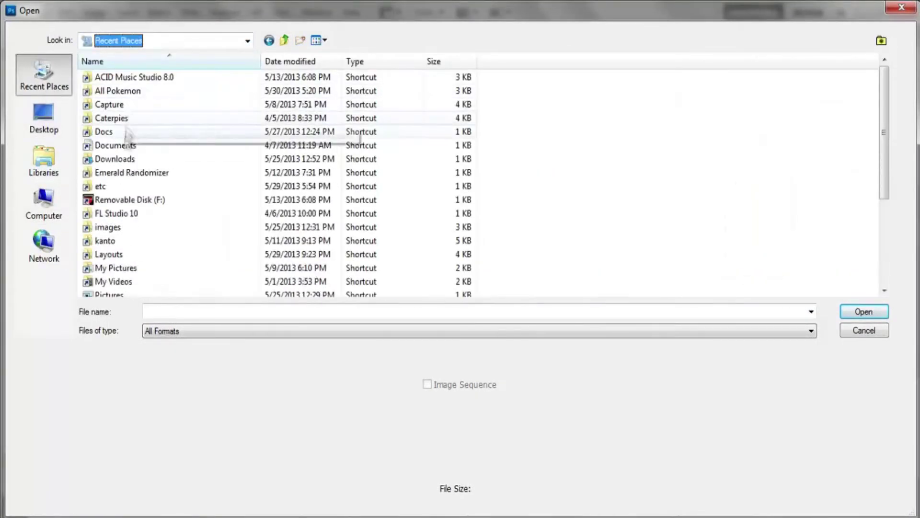
double_click(115, 158)
drag(884, 69, 886, 283)
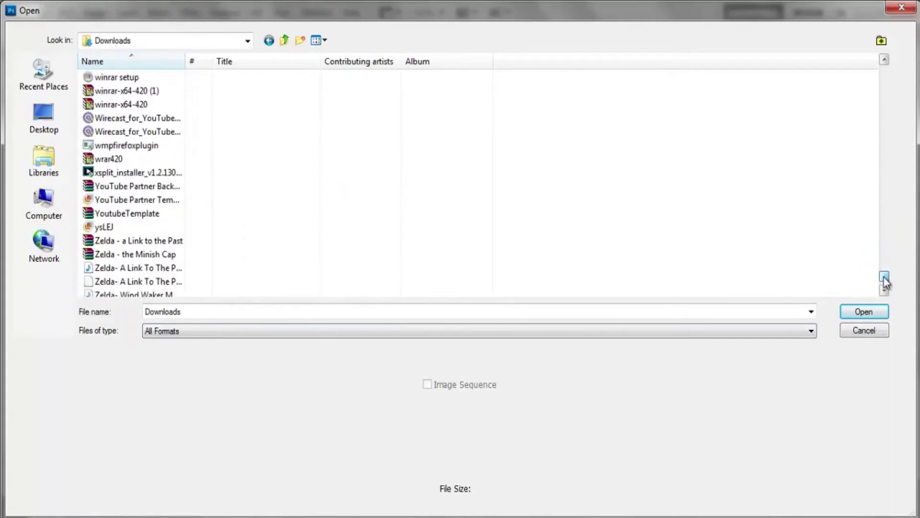
click(44, 201)
double_click(309, 158)
drag(884, 72, 884, 271)
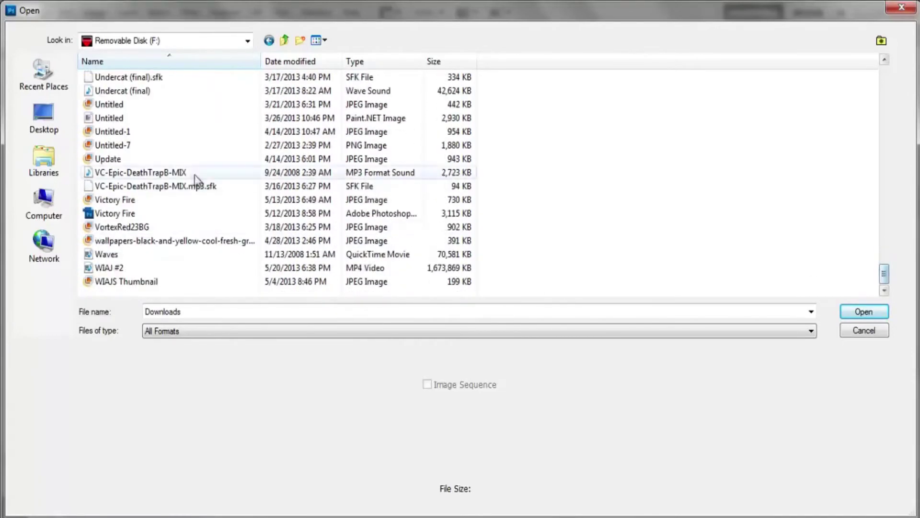
click(44, 160)
double_click(143, 82)
drag(884, 69, 884, 78)
click(43, 75)
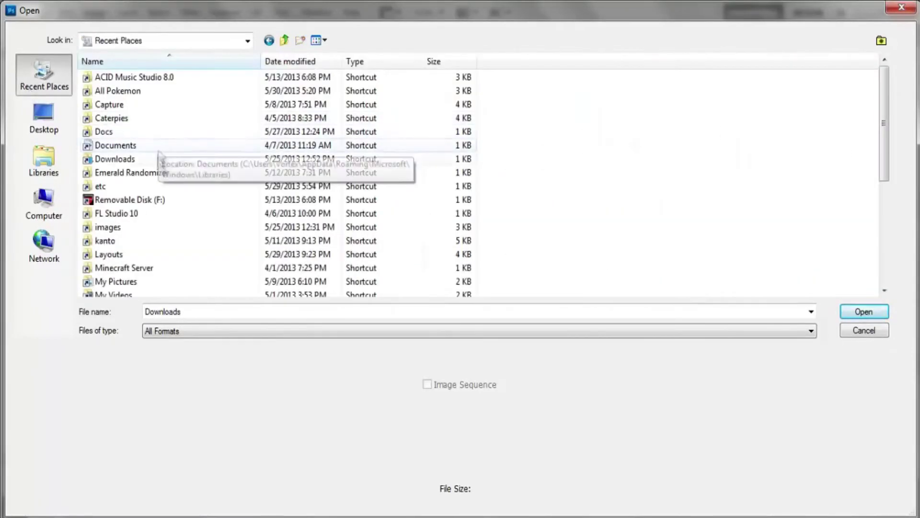
Open the Arrrows4TW image from the Downloads folder
double_click(144, 158)
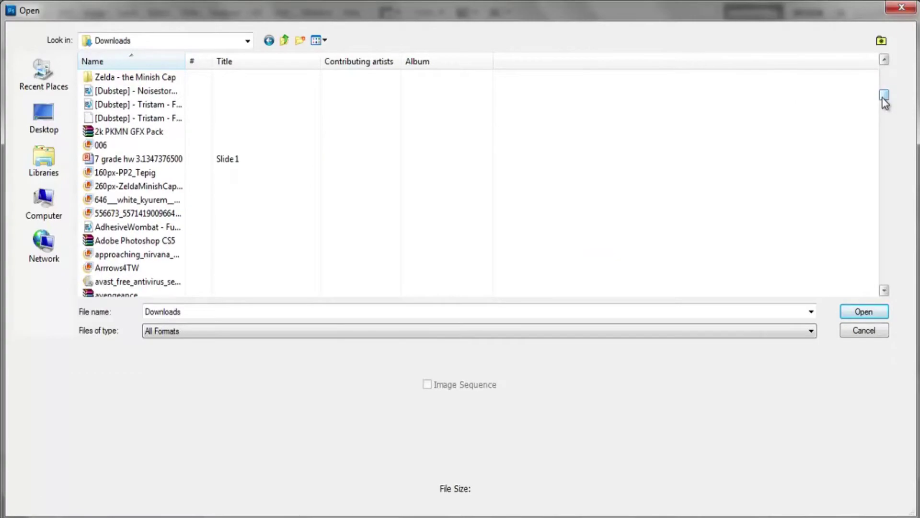
double_click(154, 212)
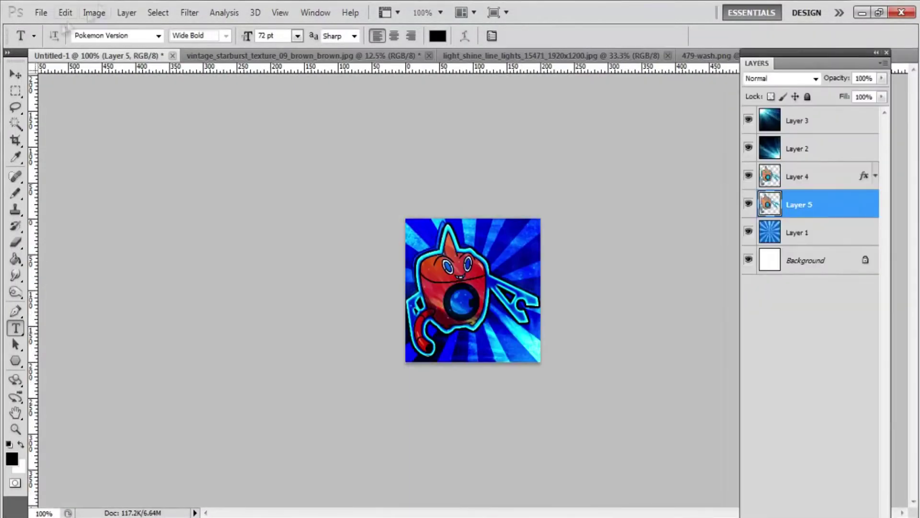
click(42, 13)
click(58, 36)
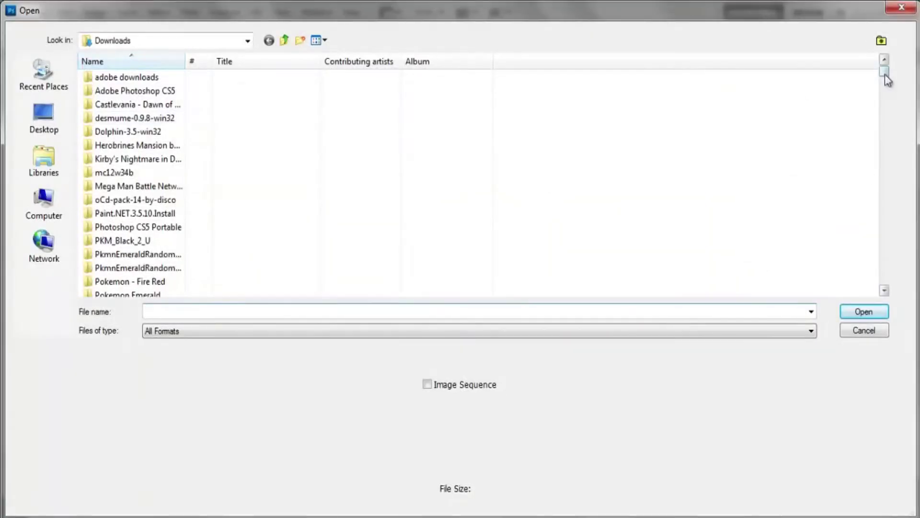
drag(887, 80, 886, 99)
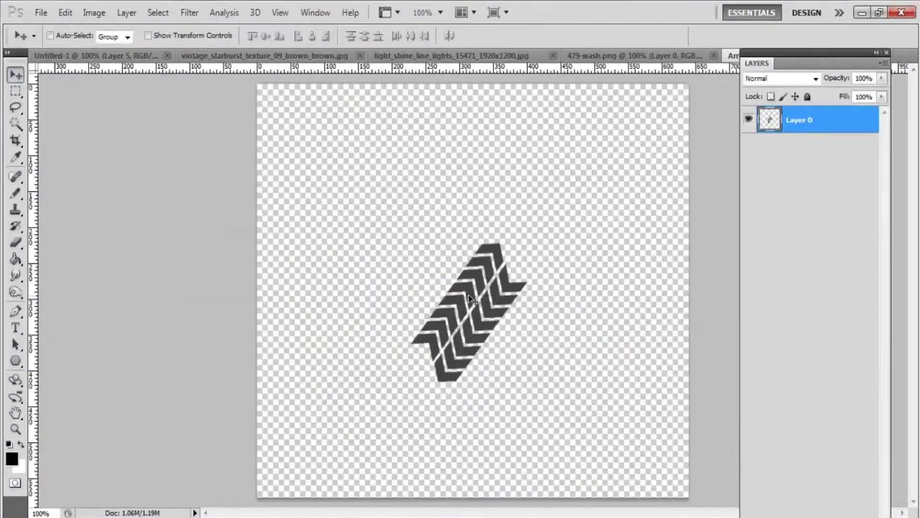
Copy the chevron arrow pattern into Untitled-1 and rotate it roughly a quarter turn counter-clockwise into the canvas's upper-right corner
drag(470, 298, 532, 272)
key(ctrl+t)
drag(453, 156, 364, 341)
drag(501, 247, 509, 239)
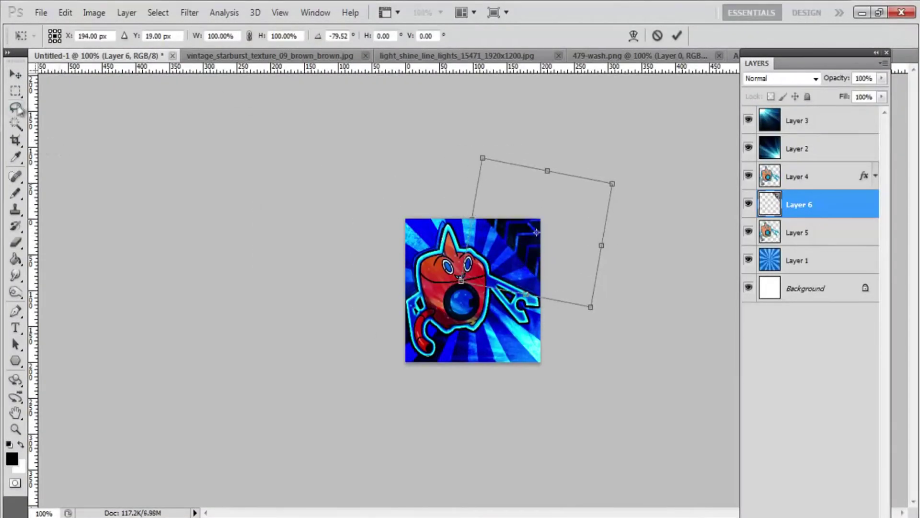
click(15, 91)
click(464, 210)
drag(452, 138, 457, 134)
drag(476, 257, 475, 268)
click(15, 91)
click(393, 210)
Move the chevron pattern layer directly above the styled artwork layer, Layer 4
drag(864, 174, 825, 162)
drag(786, 52, 812, 27)
click(41, 13)
click(57, 43)
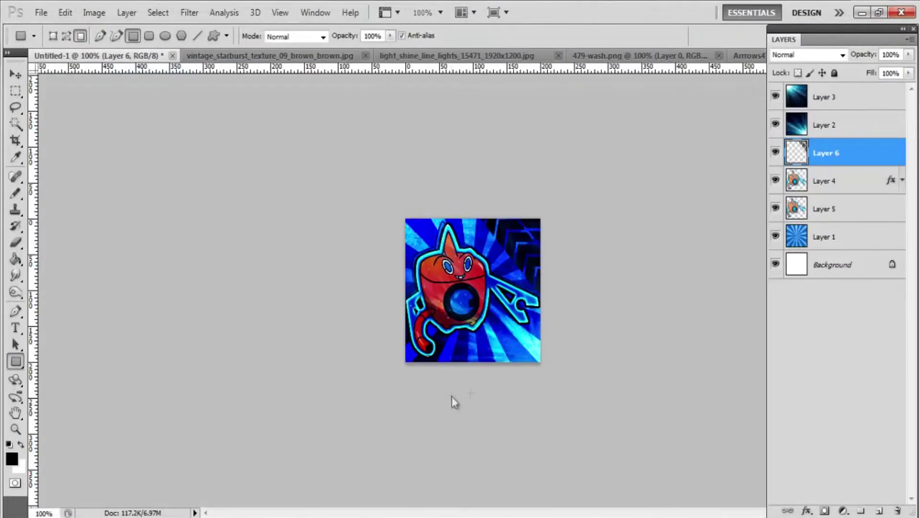
drag(584, 372, 581, 373)
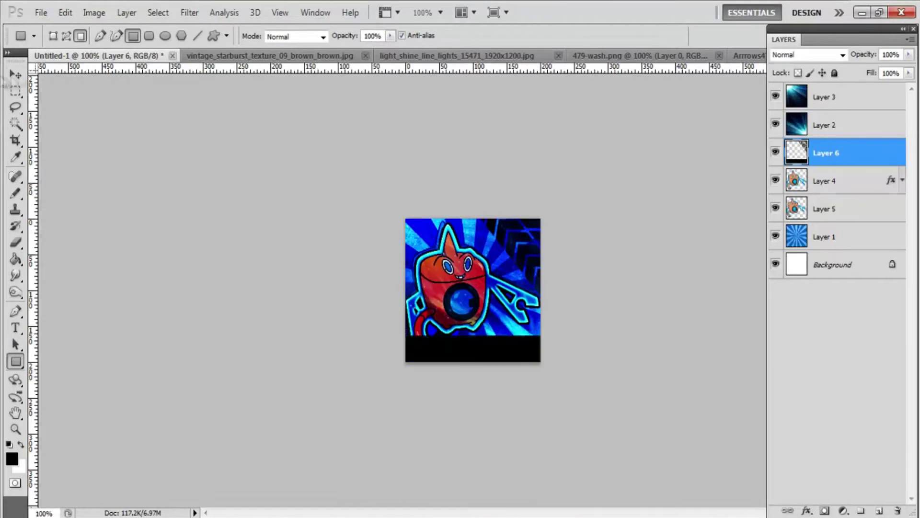
click(13, 77)
key(shift+Up)
key(Down)
key(Down)
key(Down)
key(Down)
key(Down)
key(ctrl+alt+z)
key(ctrl+alt+z)
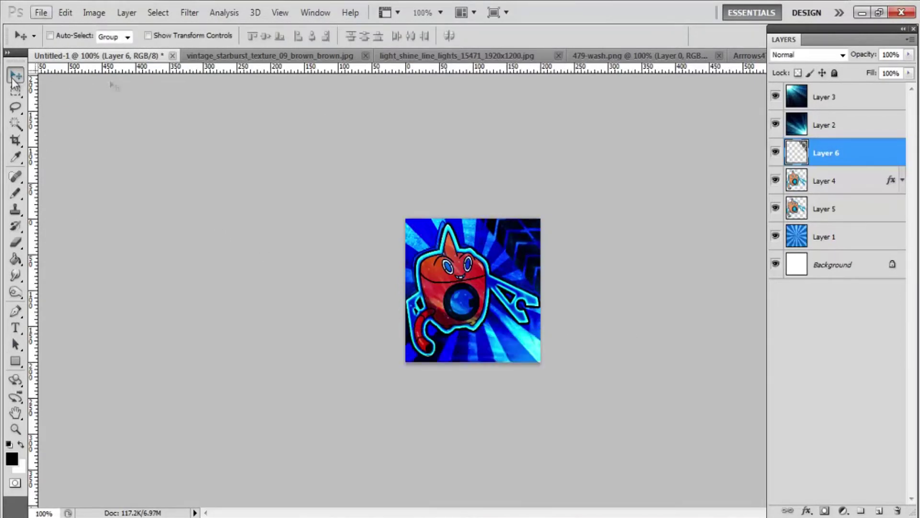
Draw a black rectangle on a new layer, covering about the bottom quarter of the canvas across its full width
key(ctrl+shift+alt+n)
click(15, 362)
drag(370, 327, 581, 396)
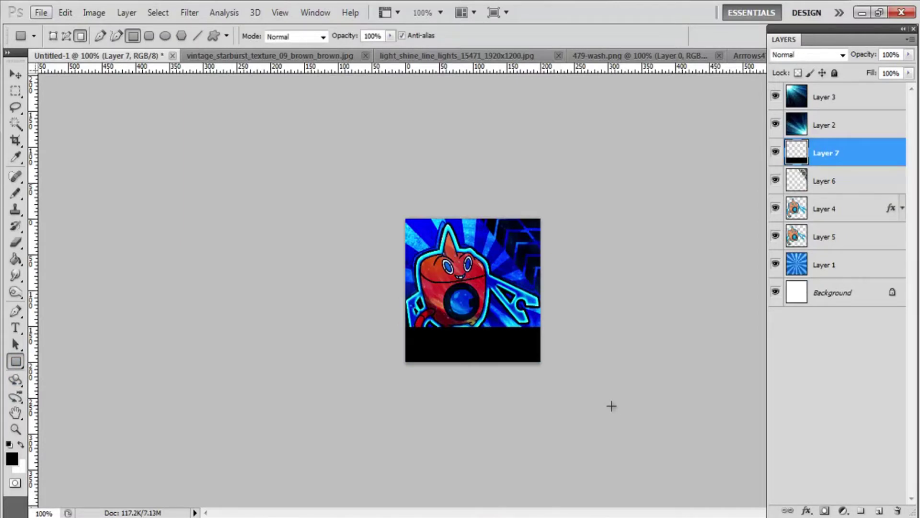
Nudge the black bar up a few pixels, leaving a thin strip of background beneath it
click(15, 74)
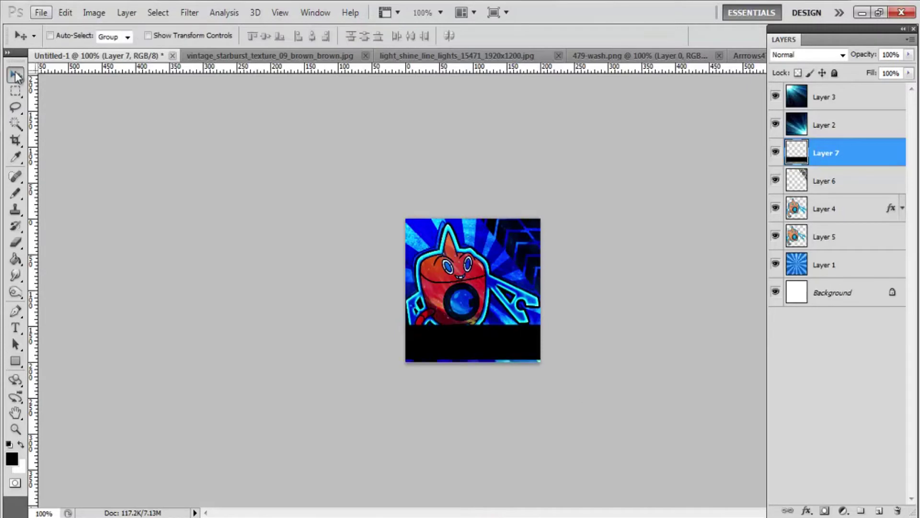
key(shift+Up)
key(Up)
key(Up)
key(alt+f)
key(Down)
key(x)
click(485, 215)
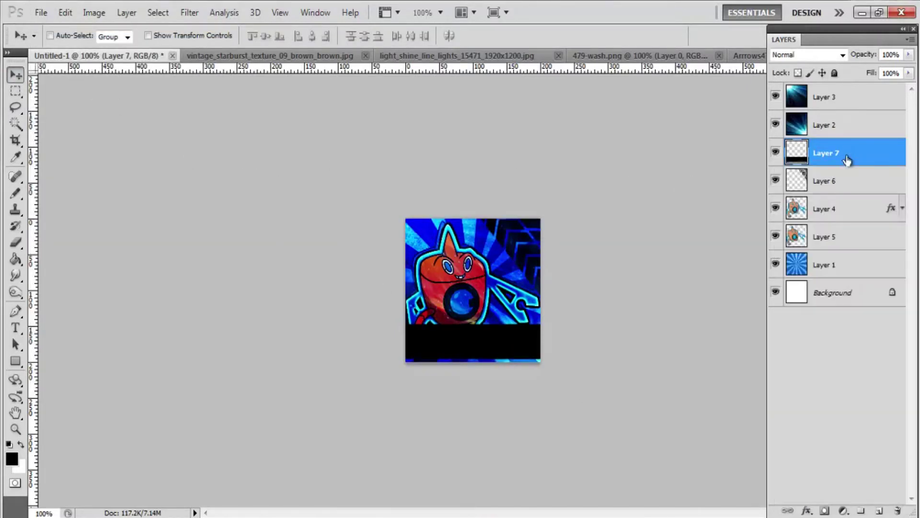
Try out the preset layer styles on the black bar and keep the one with an Outer Glow
click(807, 12)
click(828, 63)
click(801, 82)
click(823, 82)
click(841, 82)
click(866, 84)
click(887, 105)
click(867, 107)
click(843, 106)
click(823, 107)
click(801, 107)
click(779, 110)
click(802, 130)
click(824, 131)
click(844, 130)
click(887, 128)
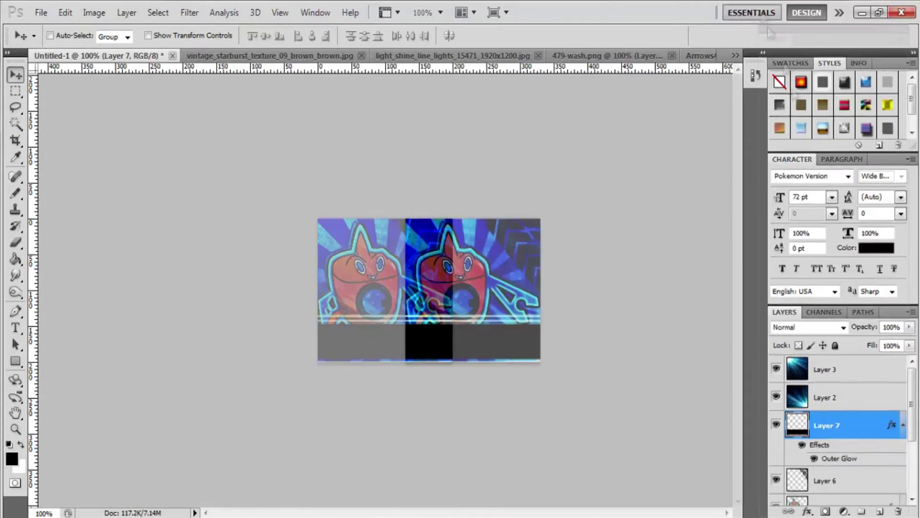
Add a Color Overlay in dark green 6f8e04 to the bar layer and apply the layer style
right_click(794, 145)
click(810, 175)
click(532, 240)
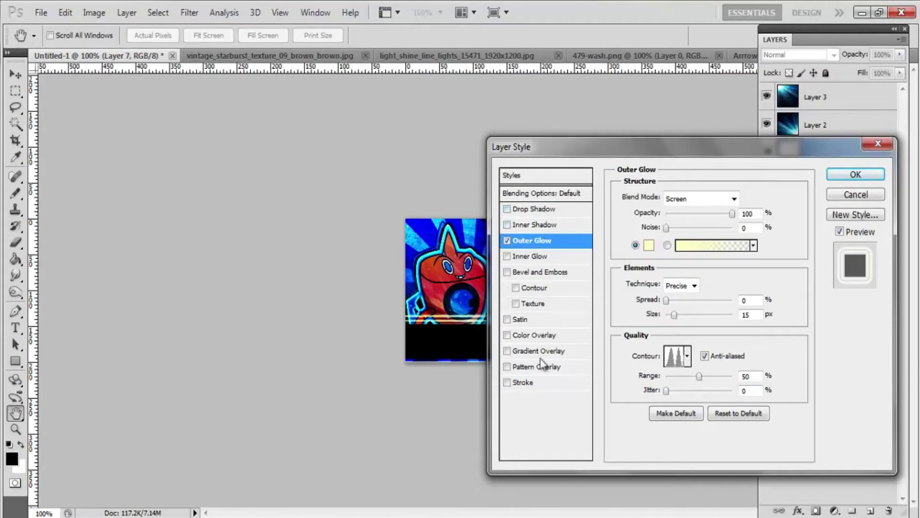
click(522, 382)
click(507, 335)
click(535, 334)
click(758, 195)
click(647, 203)
click(683, 235)
drag(650, 196, 664, 171)
drag(681, 54, 786, 49)
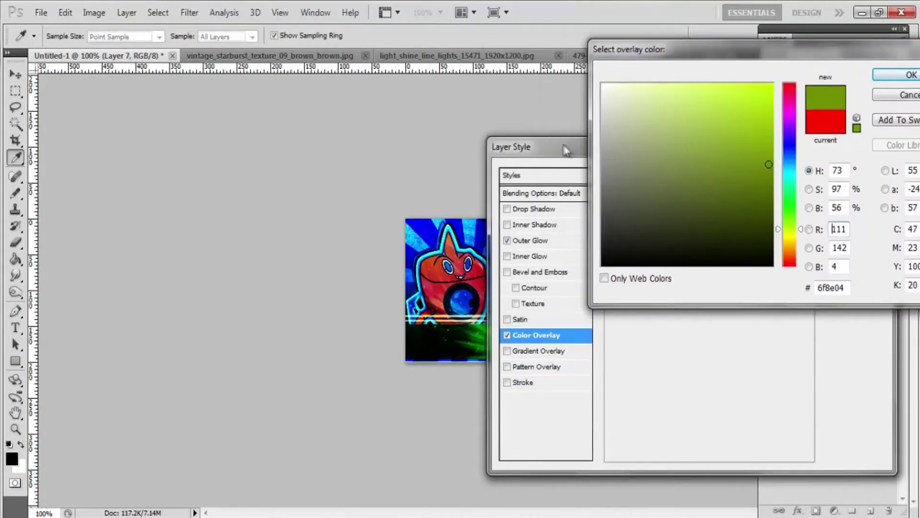
click(905, 75)
click(832, 173)
Move the green bar layer above Layer 2, directly beneath Layer 3
drag(906, 128, 808, 294)
drag(815, 242, 826, 115)
double_click(834, 98)
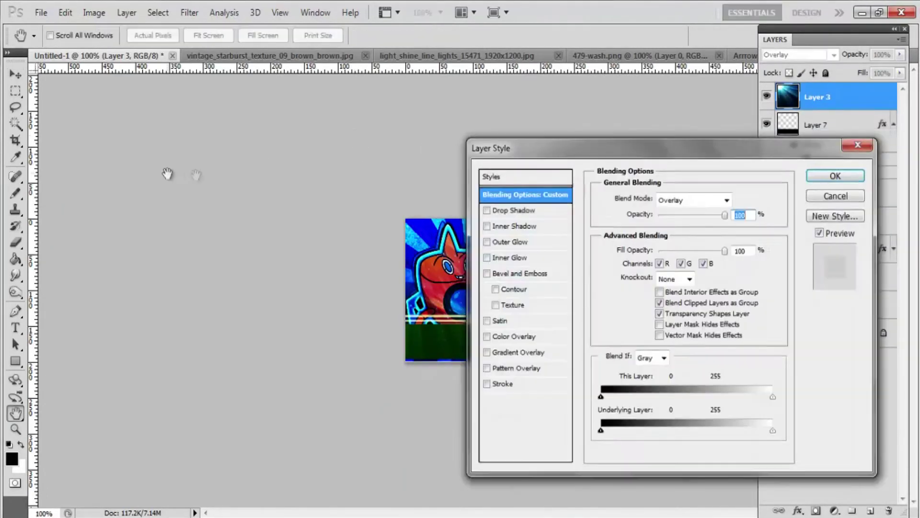
click(835, 175)
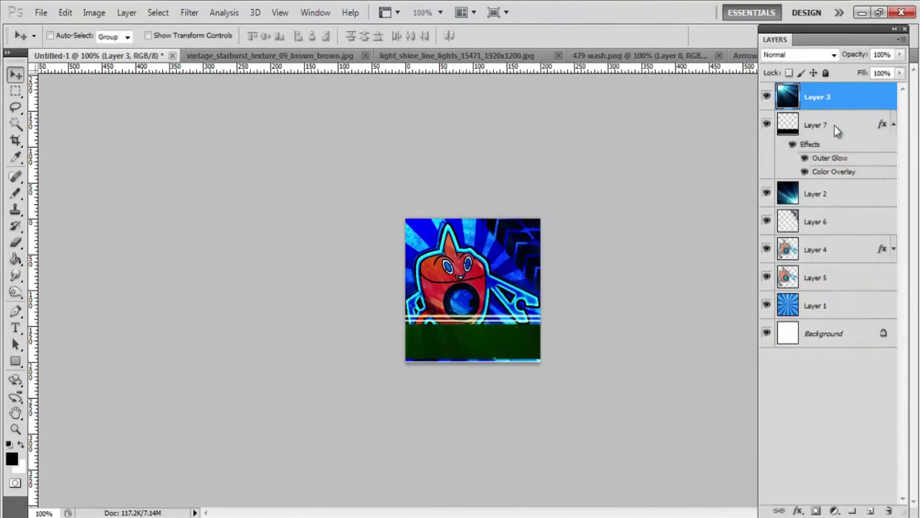
Add Bevel and Emboss to the bar layer, change its Color Overlay to a brighter green, and apply the layer styles
double_click(834, 125)
click(508, 211)
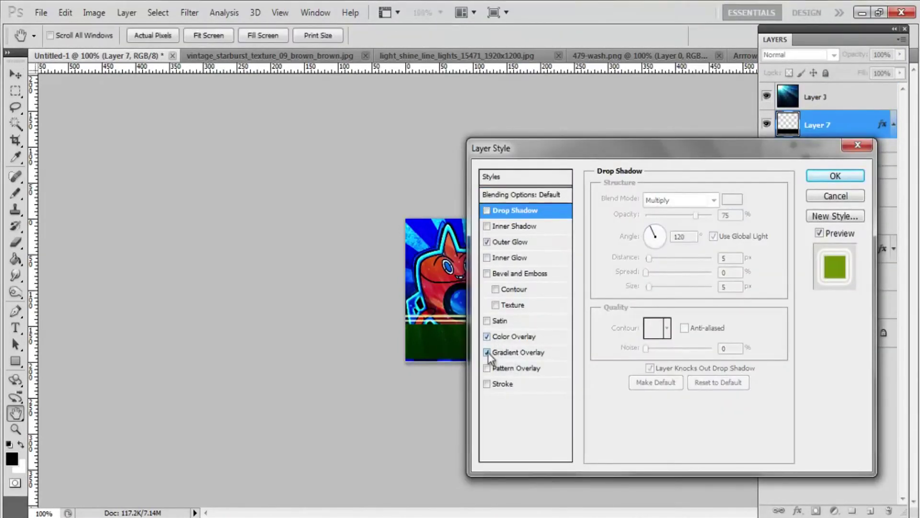
drag(750, 160, 862, 122)
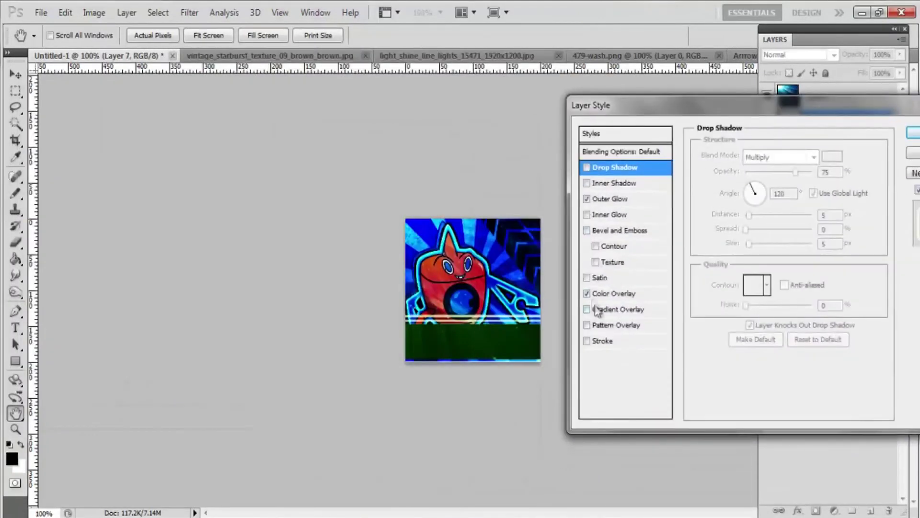
click(631, 293)
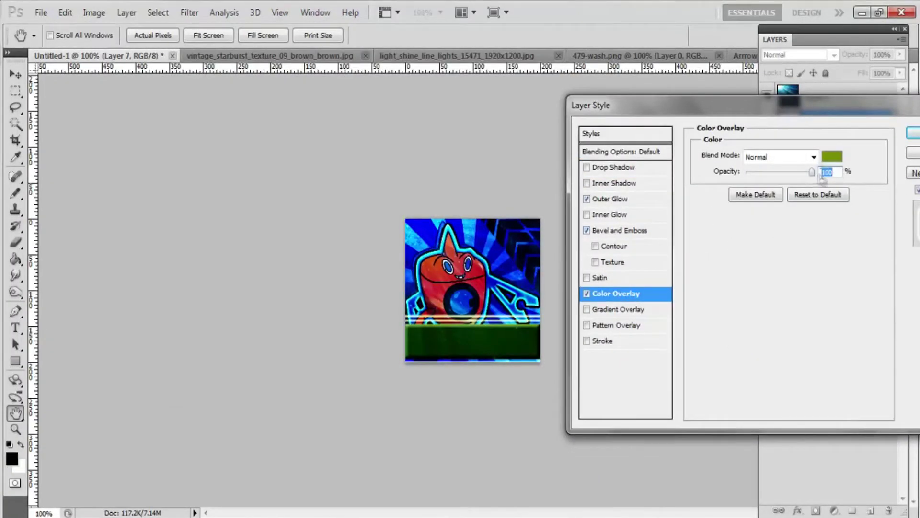
click(832, 157)
mouse_move(769, 120)
mouse_down()
mouse_move(772, 96)
mouse_move(771, 134)
mouse_up()
key(Return)
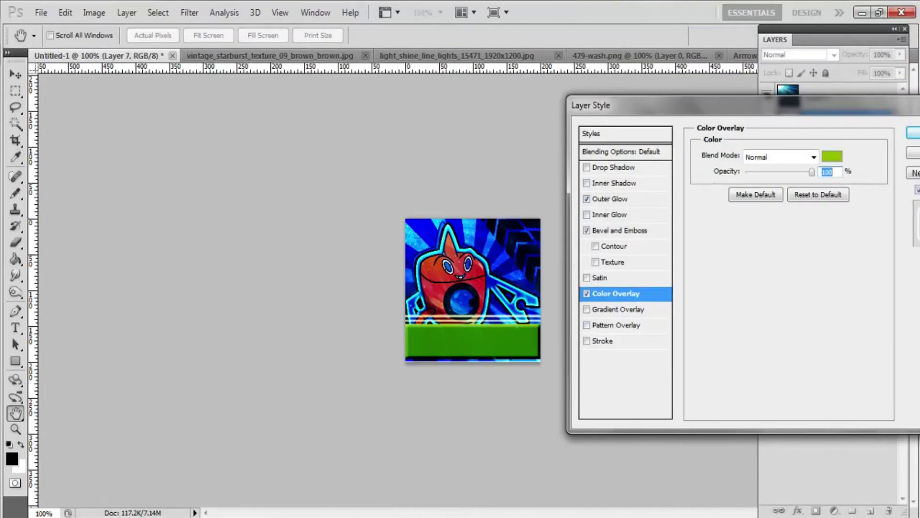
key(Return)
Collapse the bar layer's effects list and move the layer directly beneath Layer 2
click(893, 124)
drag(865, 115, 835, 163)
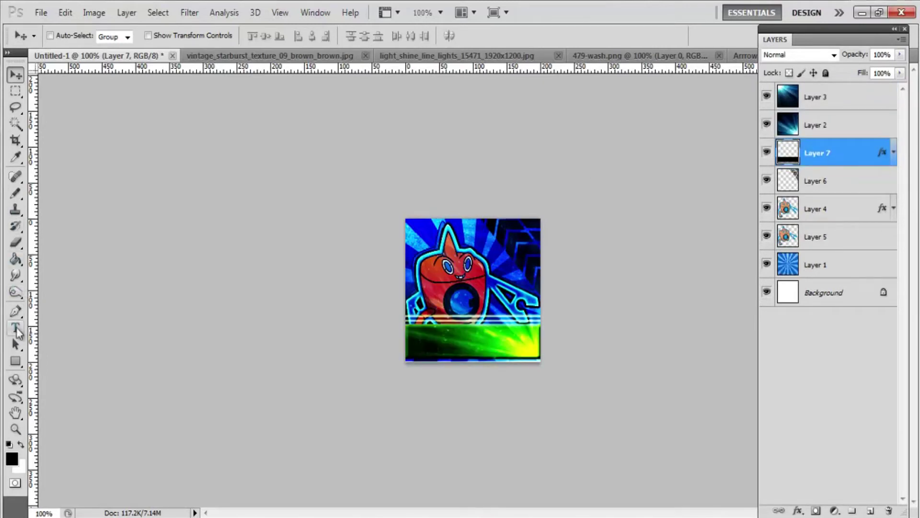
Add the text "pphd" over the green bar in the Ethnocentric font
click(16, 329)
click(474, 338)
click(158, 35)
scroll(259, 293, up, 2)
drag(257, 287, 257, 200)
scroll(124, 190, up, 10)
click(120, 191)
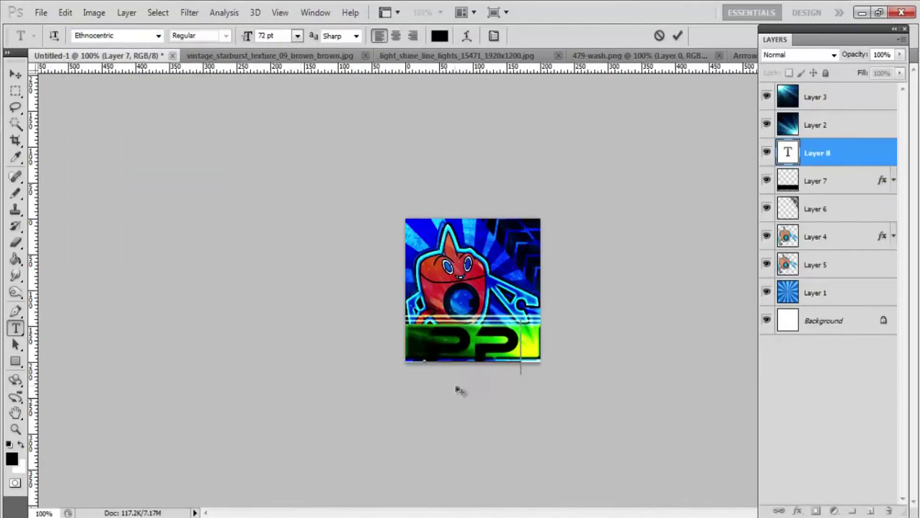
Set the banner text size to 48 pt
click(298, 35)
click(288, 265)
click(297, 36)
click(287, 247)
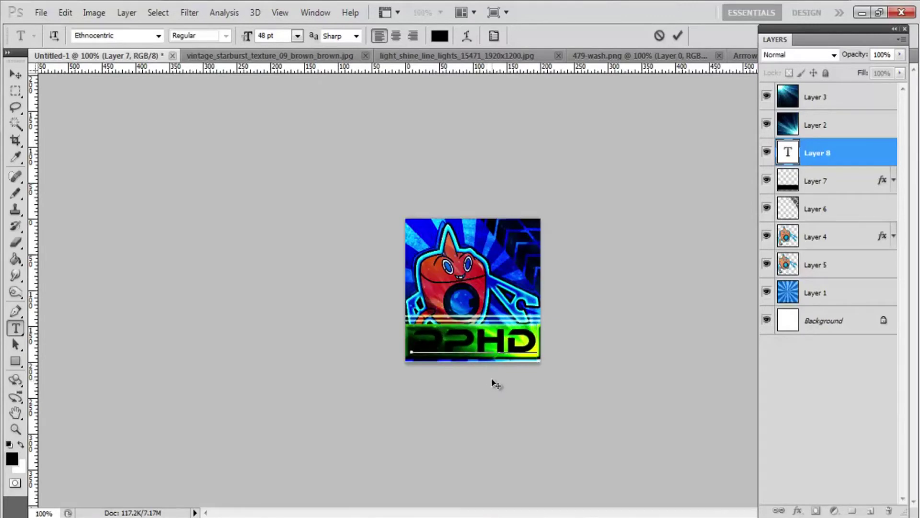
Add a black 3 px outside Stroke and a Color Overlay to the pphd text layer
right_click(814, 171)
click(752, 122)
click(603, 340)
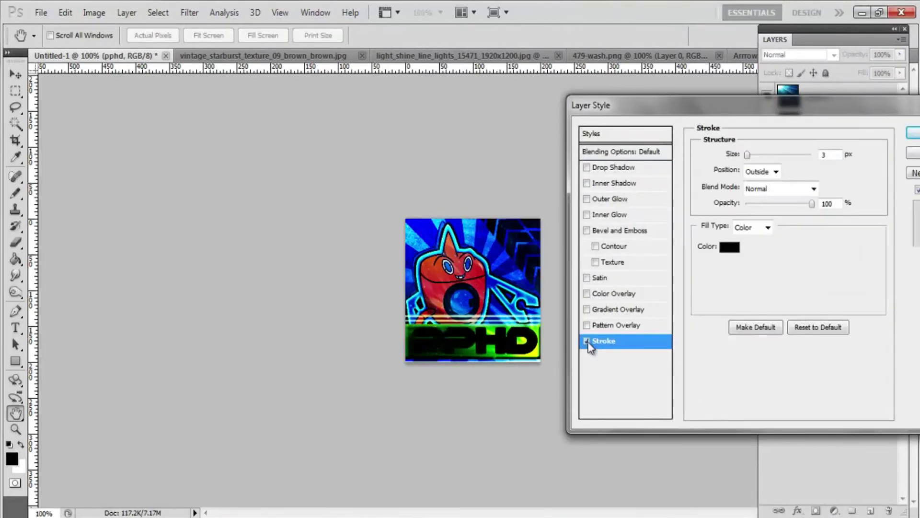
click(586, 293)
click(586, 341)
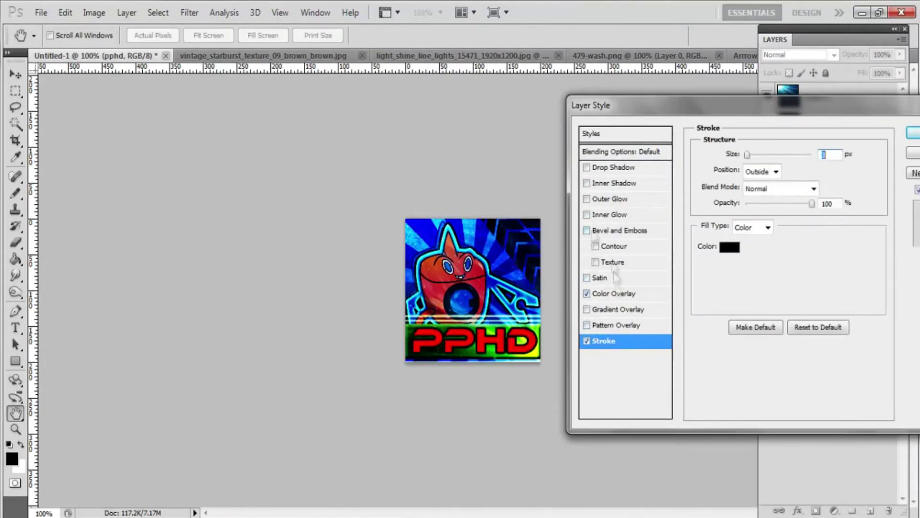
Set the text's Color Overlay to a bright yellow
click(615, 294)
click(829, 158)
click(744, 130)
drag(789, 168, 789, 221)
mouse_move(760, 111)
mouse_down()
mouse_move(760, 97)
mouse_move(772, 147)
mouse_move(768, 89)
mouse_move(771, 108)
mouse_up()
click(789, 235)
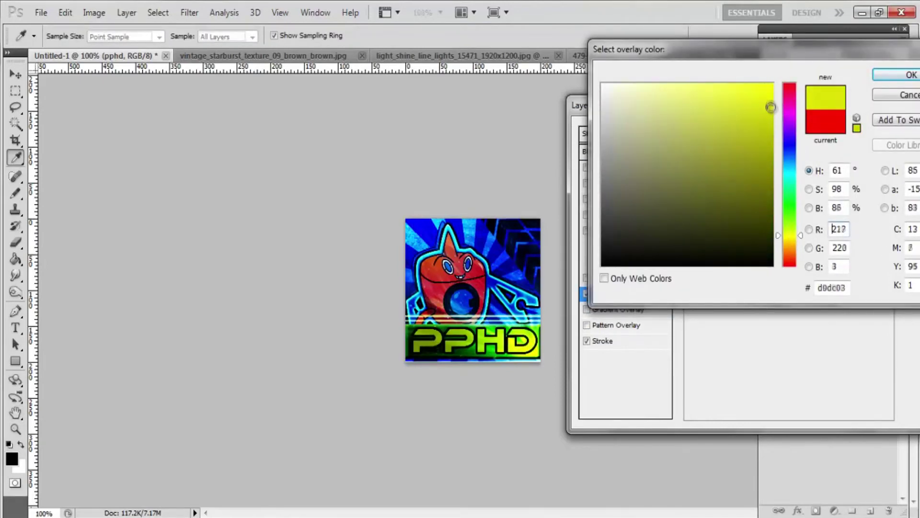
click(895, 75)
Add a Drop Shadow to the text with Overlay blend mode, 100% opacity and 65 px size, and apply the layer style
click(587, 182)
click(615, 167)
click(781, 156)
click(767, 285)
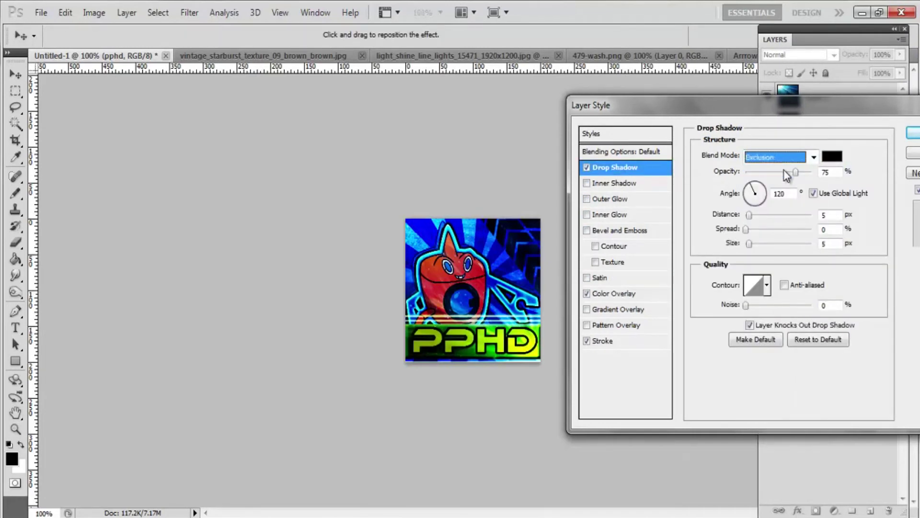
drag(761, 243, 766, 243)
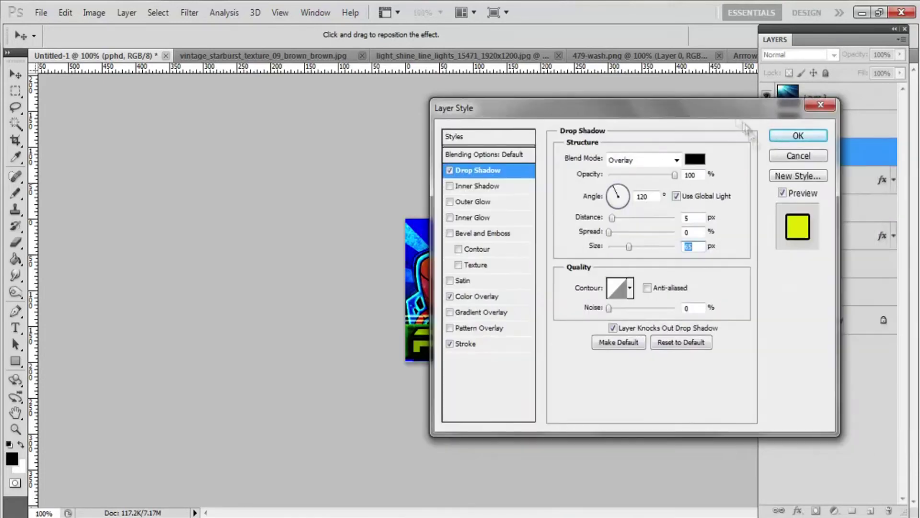
click(798, 134)
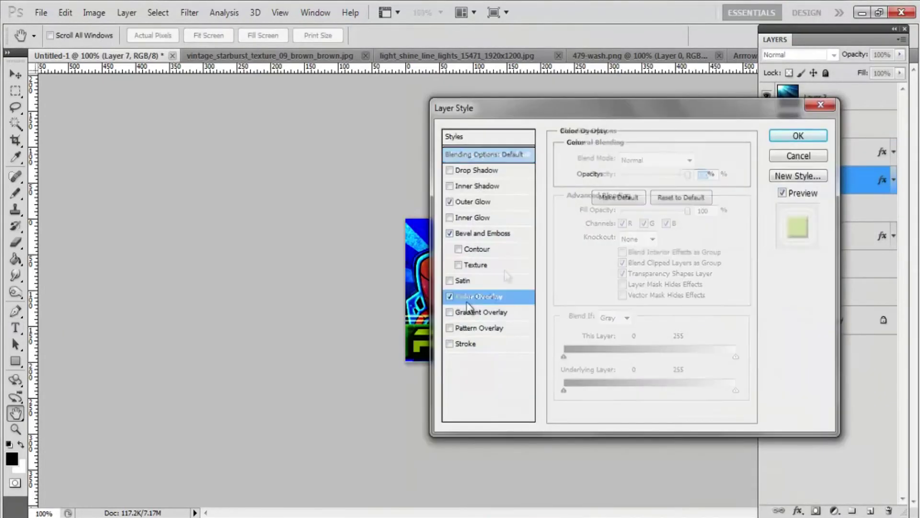
Change the Color Overlay of the Layer 7 bar from green to blue and apply the layer style
click(681, 160)
click(756, 191)
drag(612, 71, 176, 102)
key(Return)
click(215, 156)
drag(806, 206, 819, 180)
mouse_move(836, 188)
mouse_down()
mouse_move(842, 155)
mouse_move(840, 209)
mouse_move(808, 132)
mouse_move(807, 174)
mouse_up()
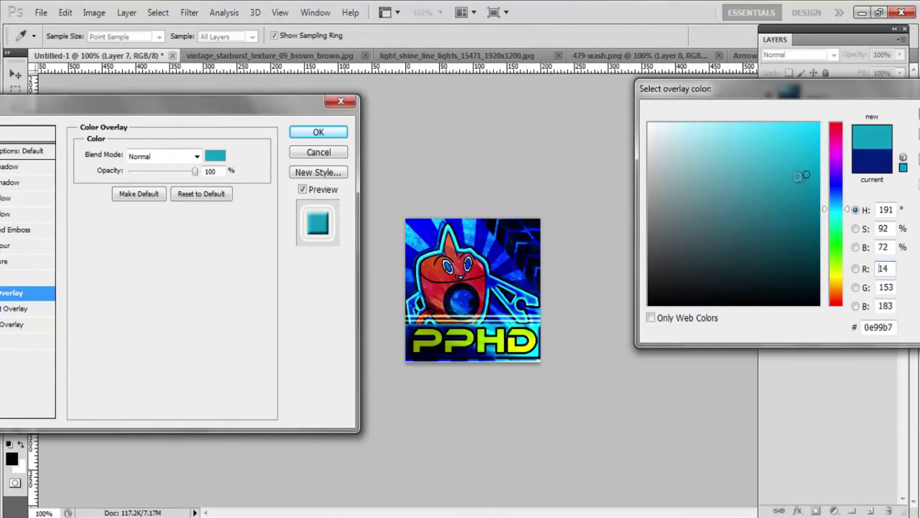
click(837, 190)
click(814, 157)
click(919, 114)
click(319, 132)
Change the pphd text layer's Color Overlay to dark blue
right_click(849, 152)
click(794, 124)
click(305, 257)
click(516, 121)
click(836, 186)
drag(816, 216, 818, 198)
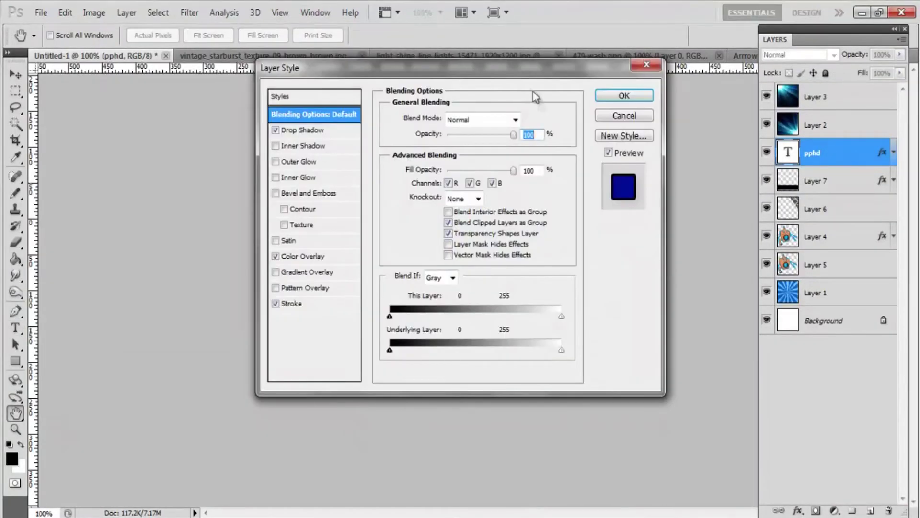
Replace the text's Color Overlay with a Gradient Overlay and open its gradient for editing
drag(450, 67, 155, 74)
click(16, 264)
click(225, 125)
key(Escape)
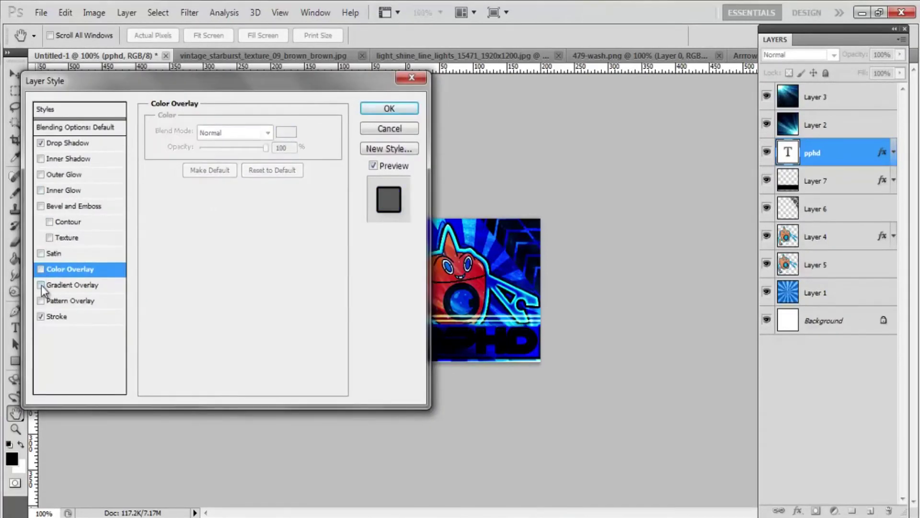
click(40, 285)
click(72, 285)
drag(335, 80, 257, 78)
click(184, 161)
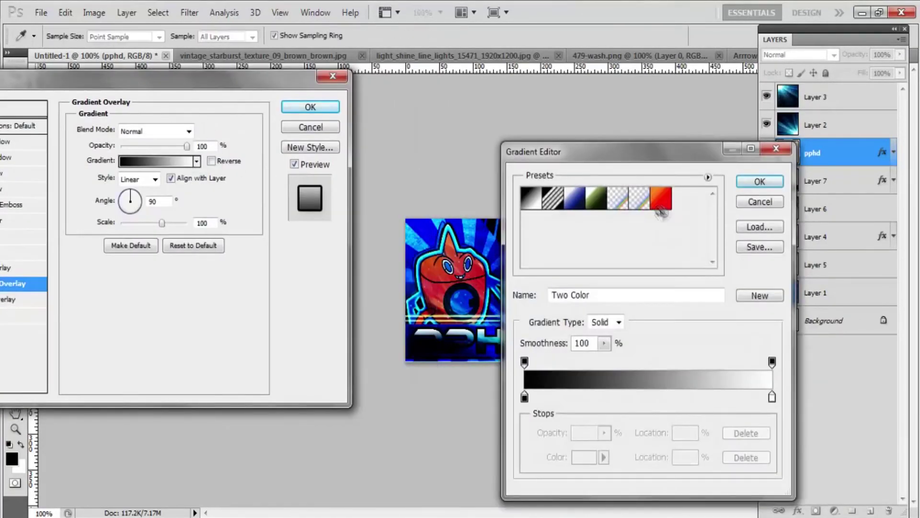
Base the text gradient on the blue preset, shift its blue colour stop and first opacity stop, and add an opacity stop at 73%
click(575, 201)
drag(673, 398, 642, 397)
drag(524, 363, 637, 362)
click(706, 363)
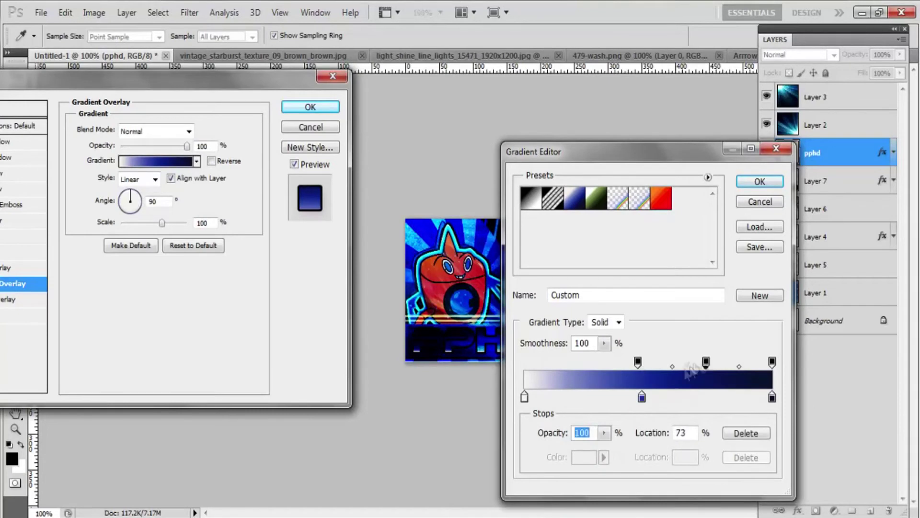
Reposition the gradient's white and blue colour stops and spread the opacity stops along the ramp
drag(642, 398, 550, 398)
drag(637, 362, 544, 362)
drag(550, 396, 643, 363)
click(706, 362)
drag(770, 398, 685, 398)
drag(525, 398, 596, 401)
drag(544, 363, 702, 369)
drag(644, 363, 593, 377)
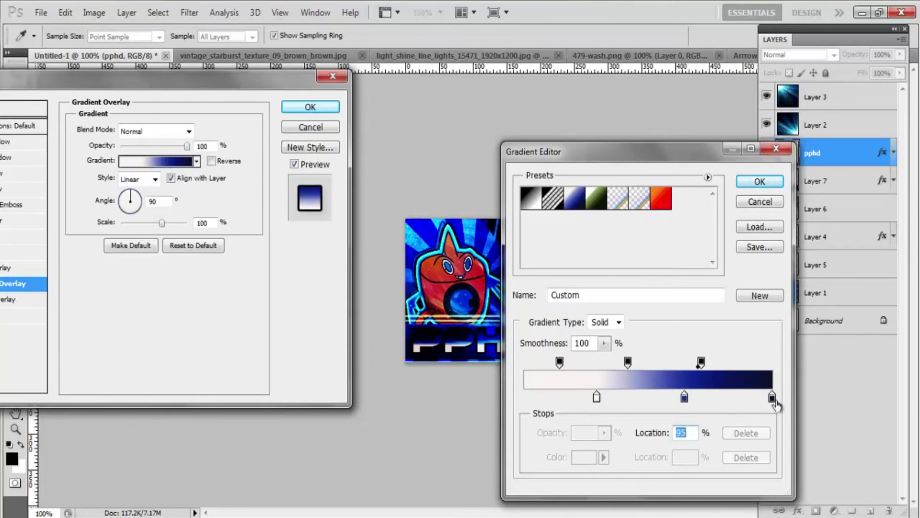
Add white and blue colour stops to the gradient and move the first opacity stop to 6%
click(729, 397)
drag(684, 398, 668, 400)
click(658, 398)
drag(597, 398, 569, 398)
drag(559, 362, 539, 363)
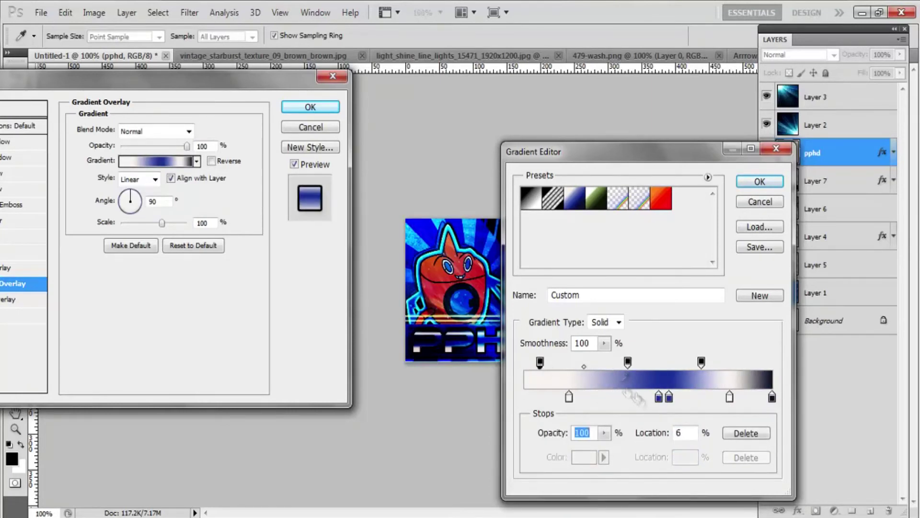
Add two more blue colour stops near the dark end of the gradient and adjust their spacing
drag(669, 397, 688, 398)
click(749, 397)
click(723, 398)
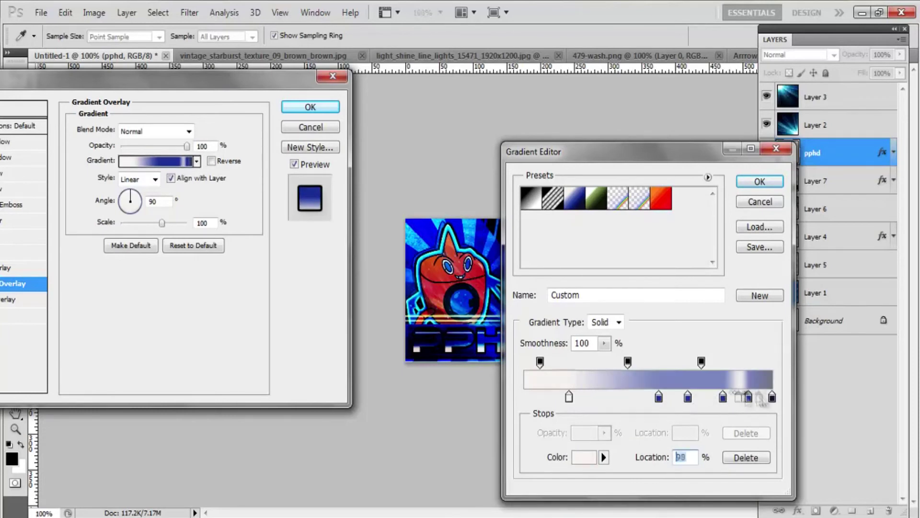
mouse_move(748, 396)
mouse_down()
mouse_move(659, 404)
mouse_move(733, 398)
mouse_up()
Rearrange the gradient stops into alternating blue and white bands, with one blue stop at 73%
drag(677, 152, 745, 111)
drag(756, 357, 636, 357)
drag(791, 357, 738, 357)
drag(683, 367, 593, 363)
drag(639, 360, 728, 363)
drag(696, 322, 749, 323)
drag(738, 357, 706, 359)
drag(801, 357, 773, 359)
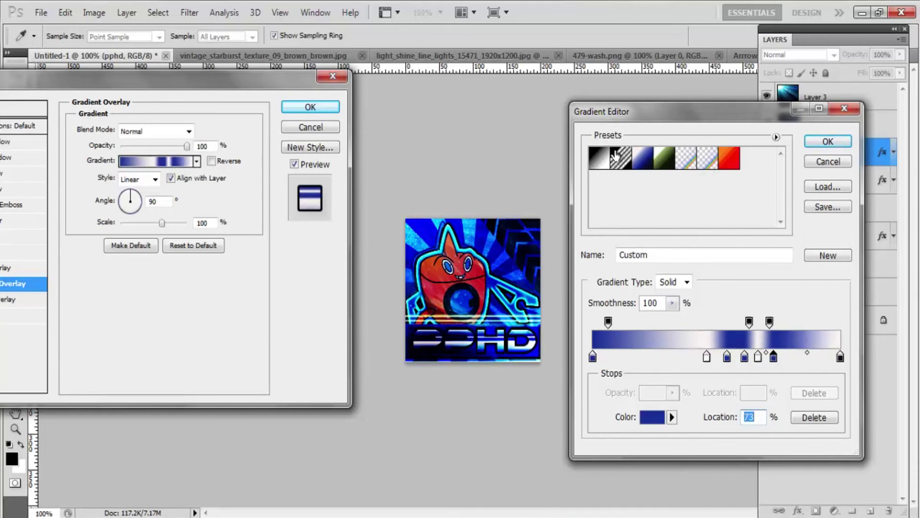
Try other gradient presets for the text and select the Fire noise gradient
click(616, 156)
click(654, 163)
click(691, 163)
click(729, 159)
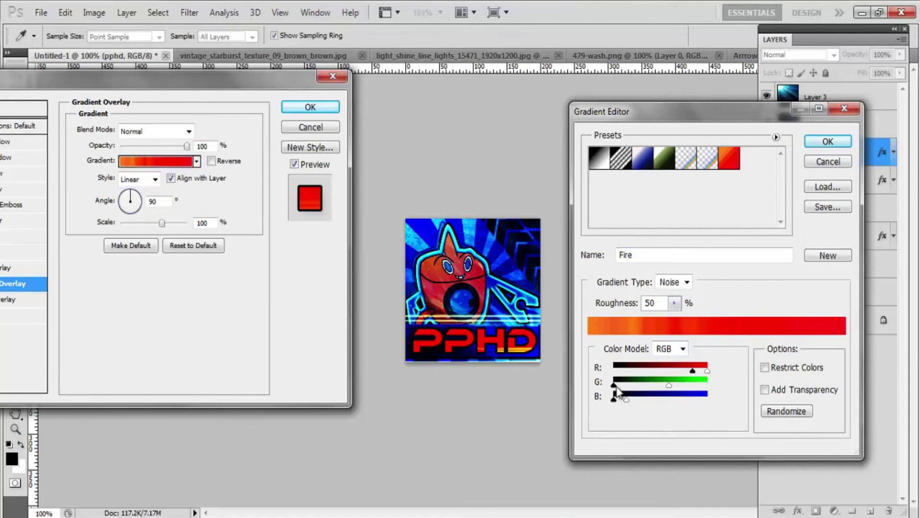
Adjust the noise gradient's RGB ranges to make it blue and apply the text's layer style
drag(639, 400, 686, 385)
drag(613, 384, 688, 399)
mouse_move(707, 371)
mouse_down()
mouse_move(619, 370)
mouse_move(692, 371)
mouse_up()
click(828, 141)
click(311, 106)
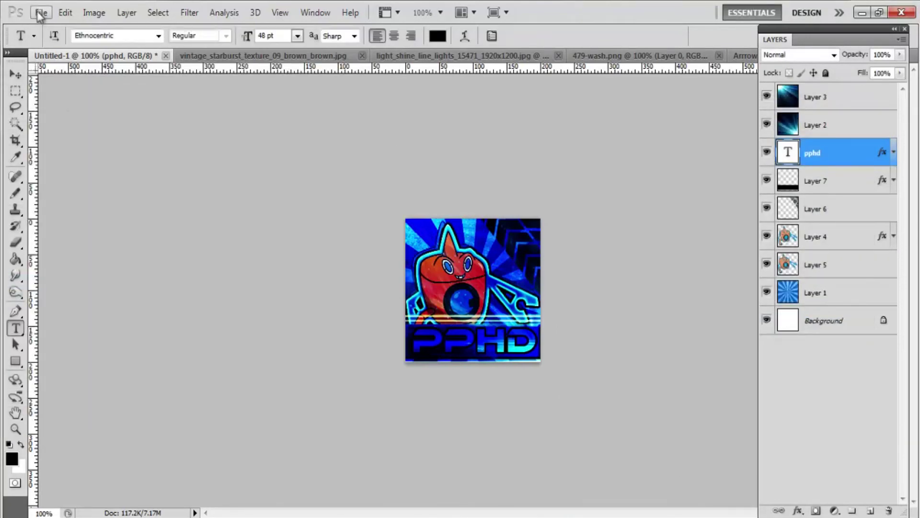
Try a 1 px Stroke and an Outer Glow on the Layer 6 chevron pattern
double_click(809, 209)
double_click(846, 206)
drag(411, 71, 718, 91)
click(608, 330)
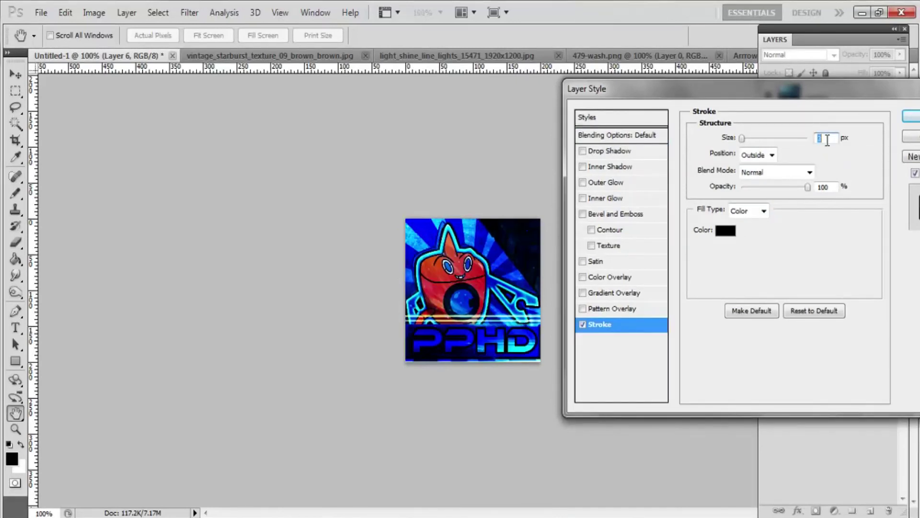
click(583, 324)
click(583, 309)
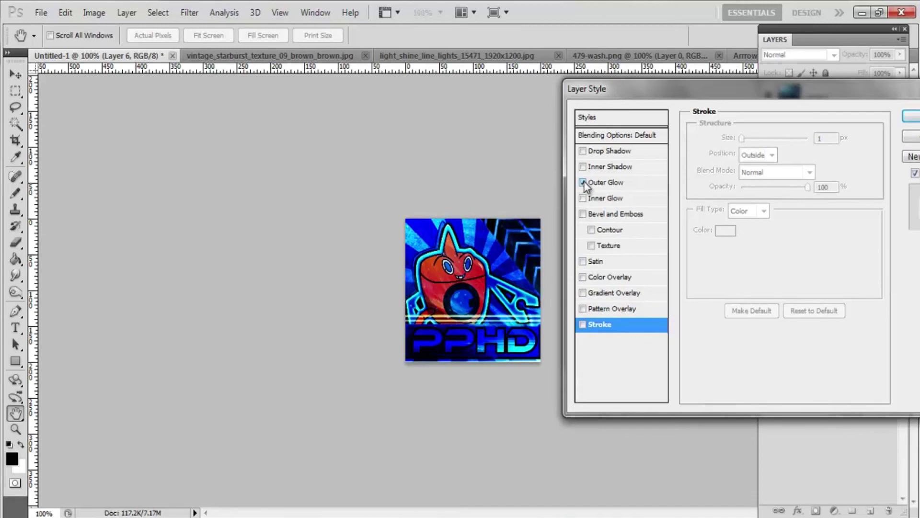
key(Return)
Start saving the avatar as a new file in the All Pokemon folder, using the JPEG format
click(41, 12)
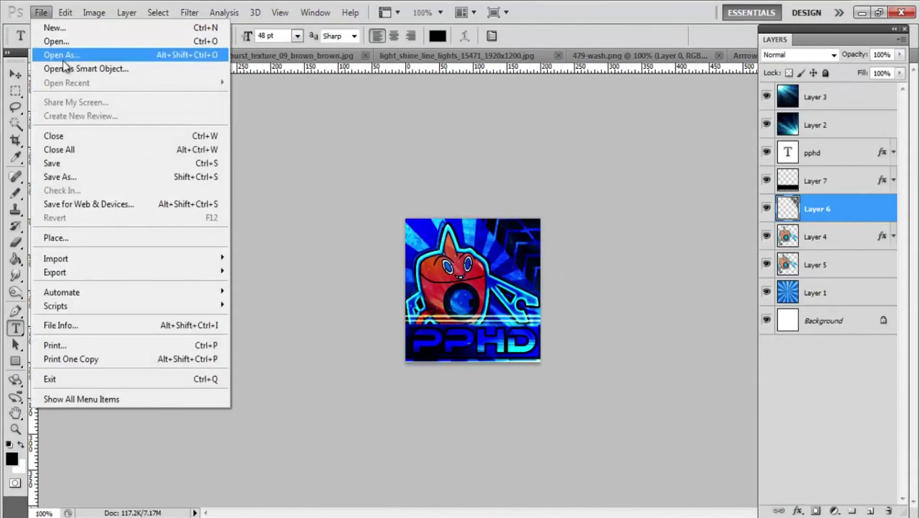
click(63, 176)
double_click(410, 70)
double_click(128, 92)
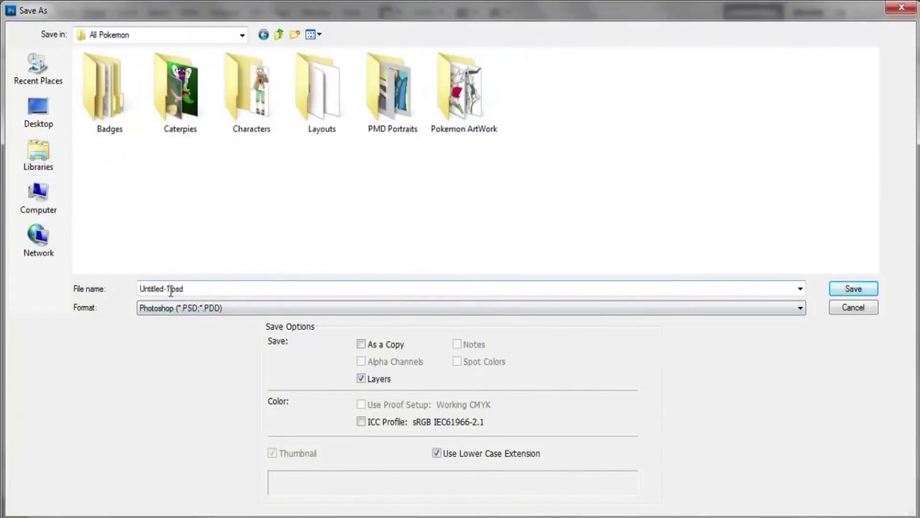
click(182, 307)
click(187, 404)
Name the file "PPHD's Icon" and save it
key(BackSpace)
key(BackSpace)
key(BackSpace)
key(BackSpace)
key(BackSpace)
key(BackSpace)
key(BackSpace)
key(BackSpace)
key(BackSpace)
key(BackSpace)
text(PPHD's Icon)
key(Return)
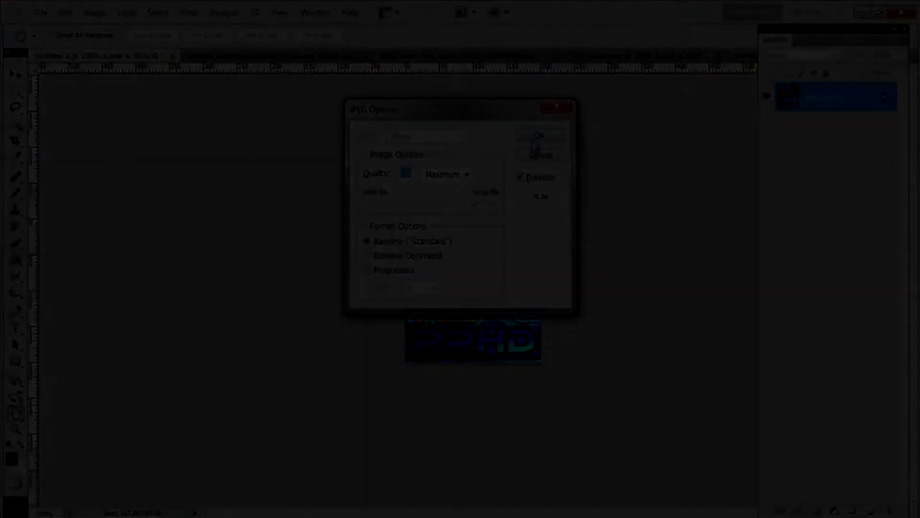